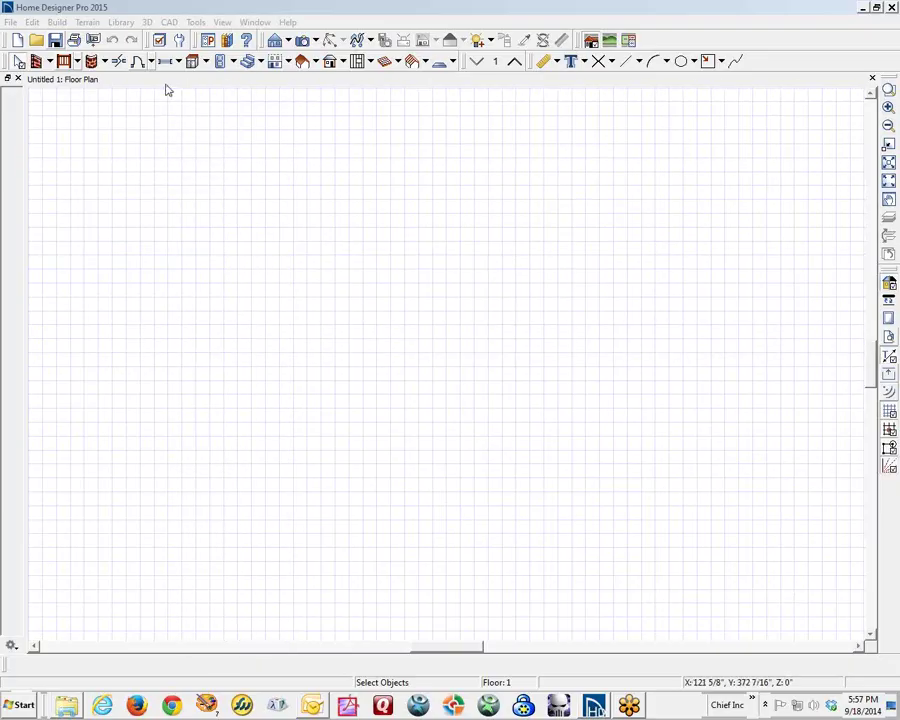
Place a 2' base cabinet on the plan, select it, and float the Edit toolbar
click(193, 61)
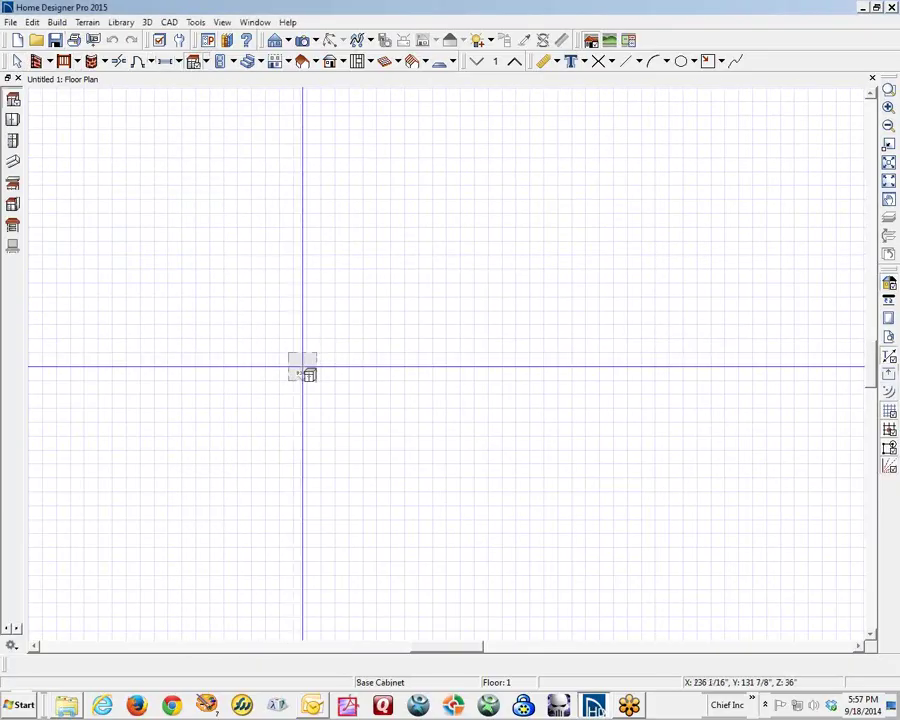
click(304, 367)
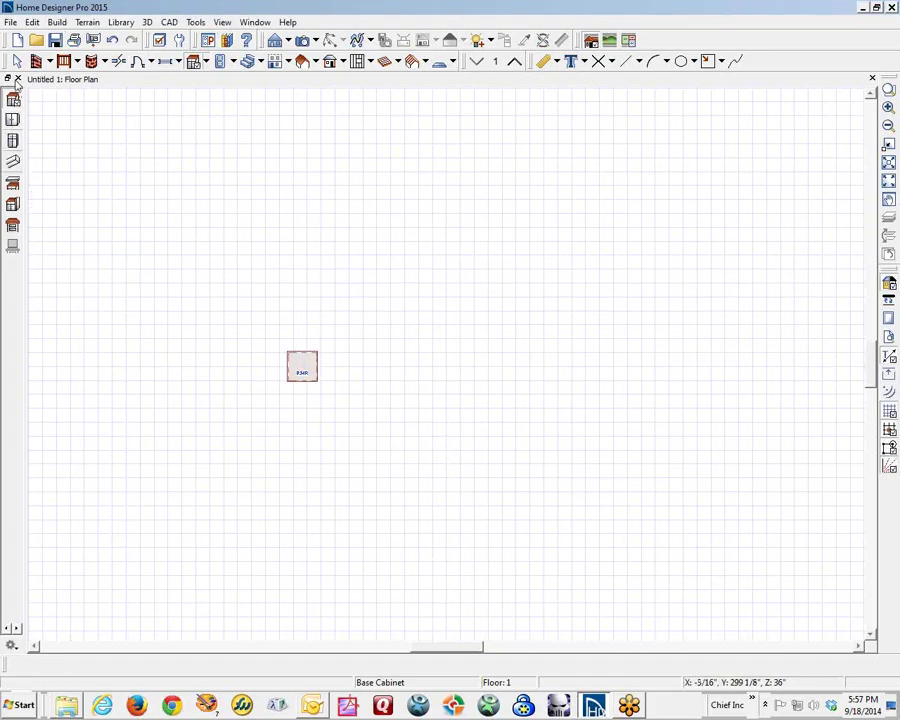
click(17, 61)
click(303, 366)
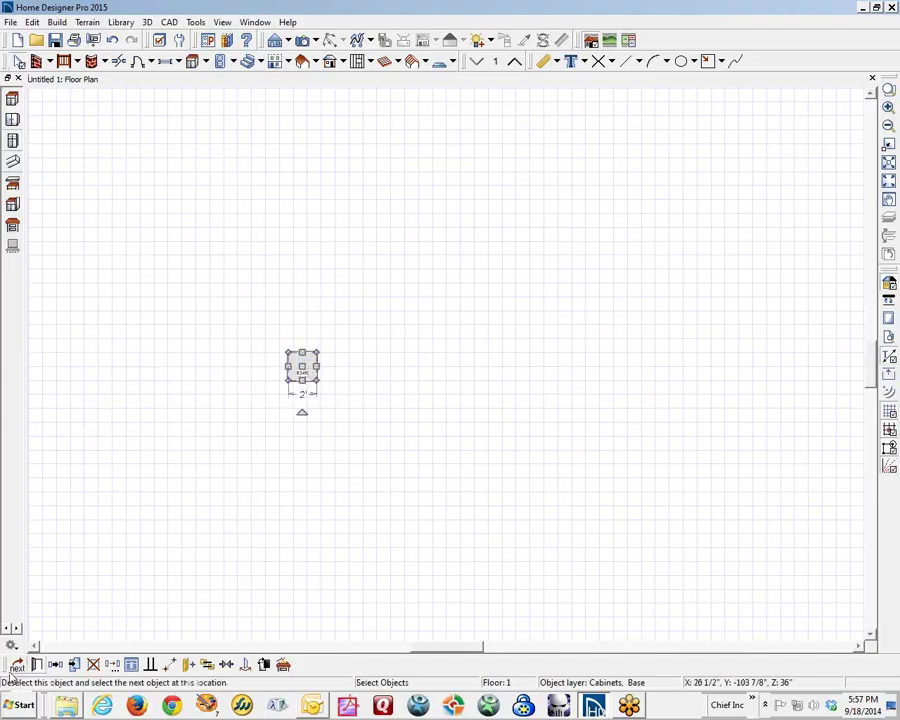
drag(12, 665, 105, 578)
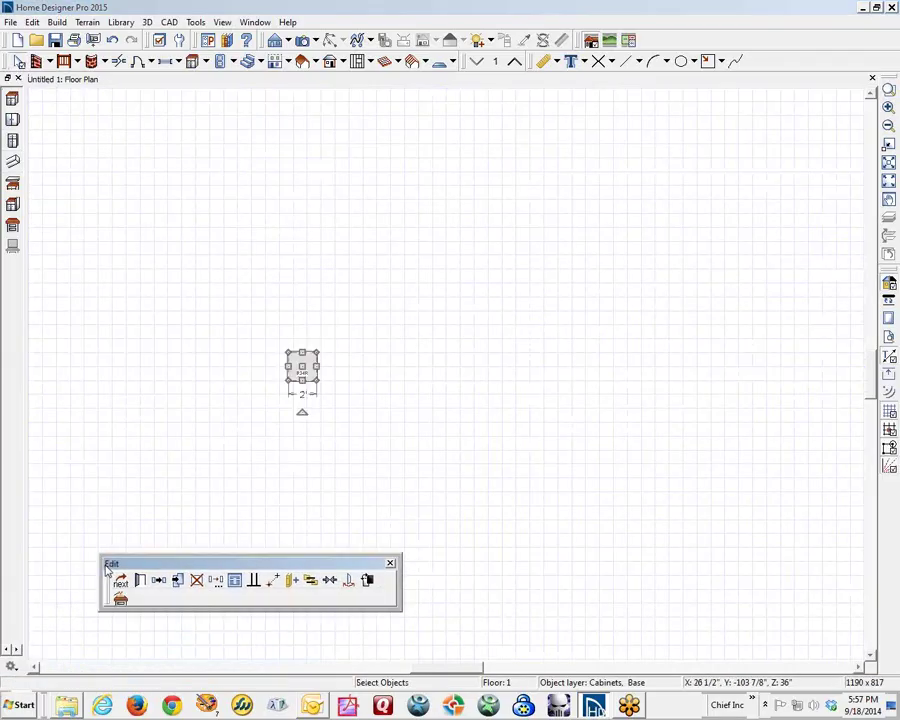
In Transform/Replicate, enable Copy with 5 copies and Move, entering an X offset of 30'
click(217, 581)
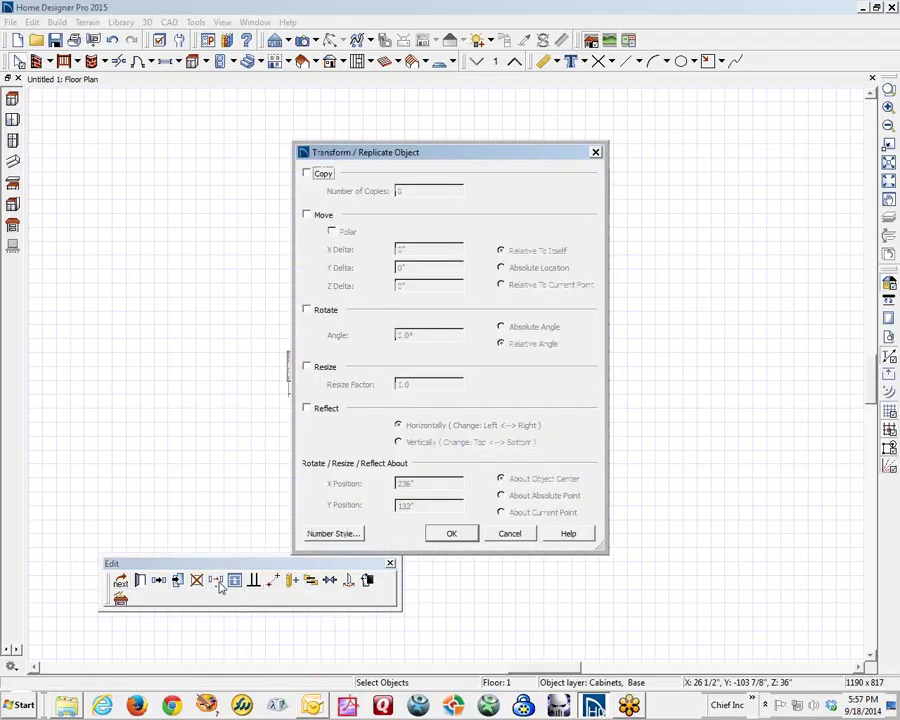
drag(448, 152, 597, 162)
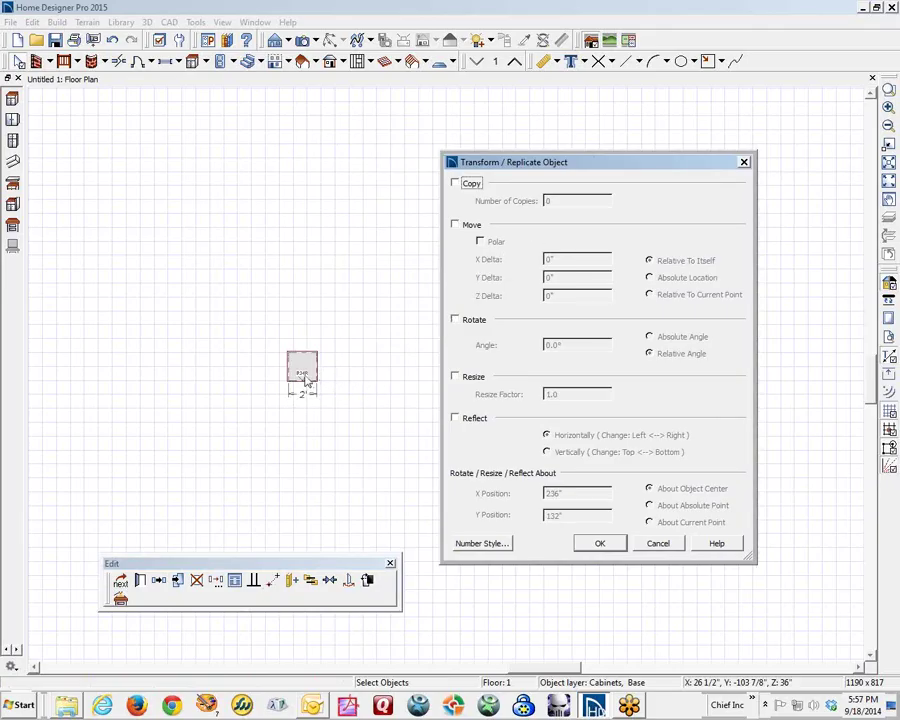
click(457, 185)
click(548, 200)
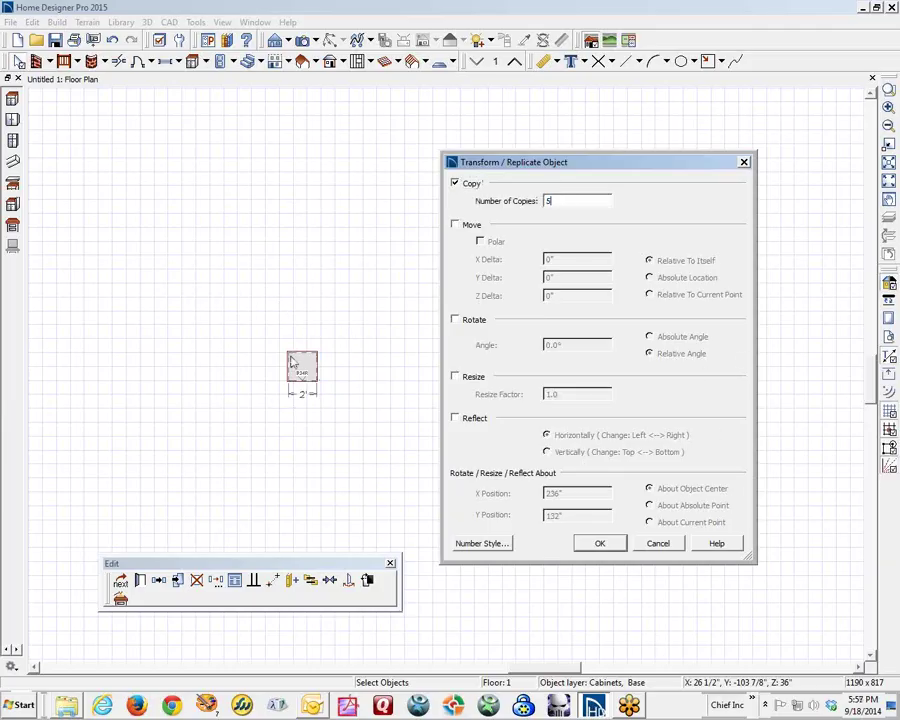
click(456, 225)
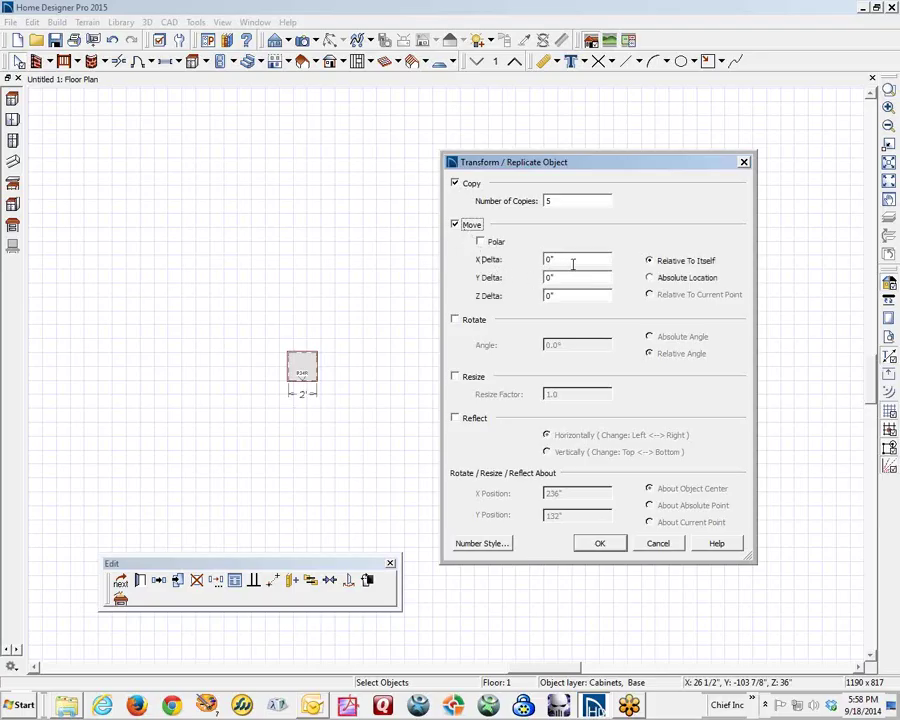
drag(573, 263, 476, 261)
text(30)
text(')
click(604, 543)
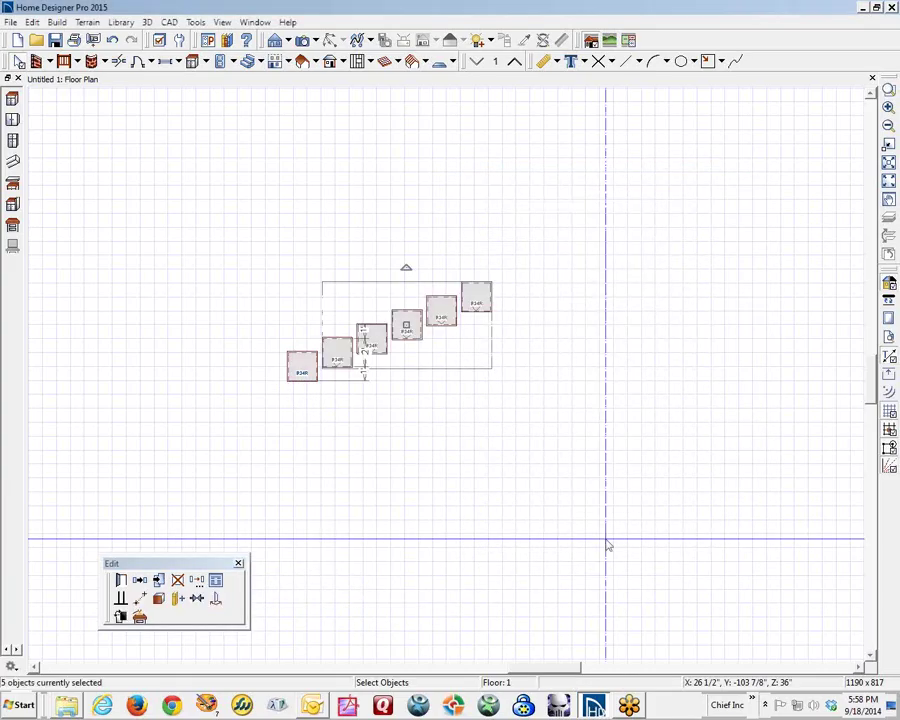
click(409, 236)
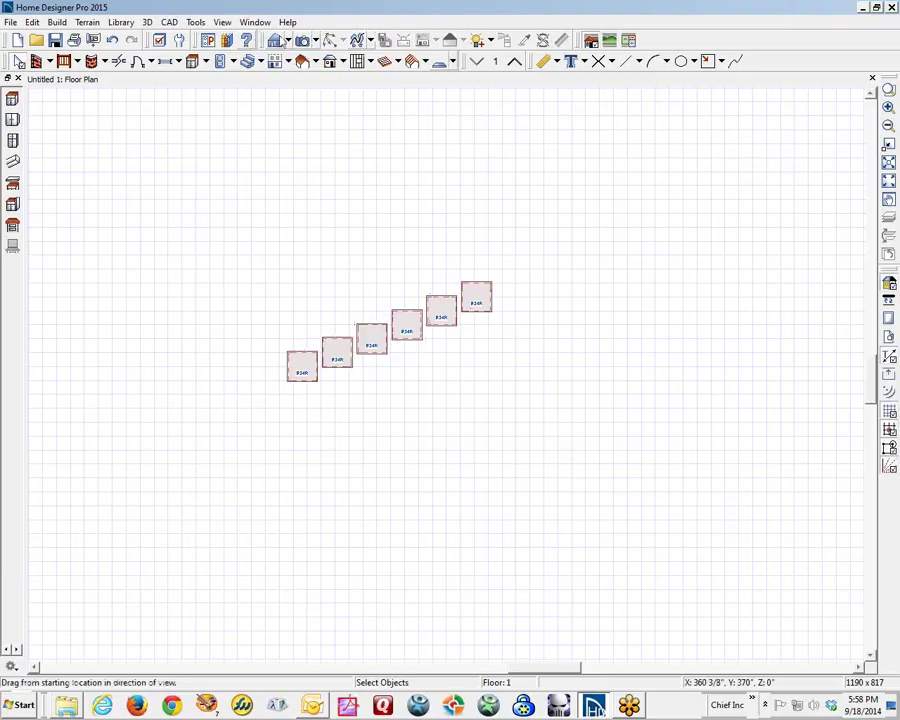
click(281, 41)
drag(408, 492, 425, 122)
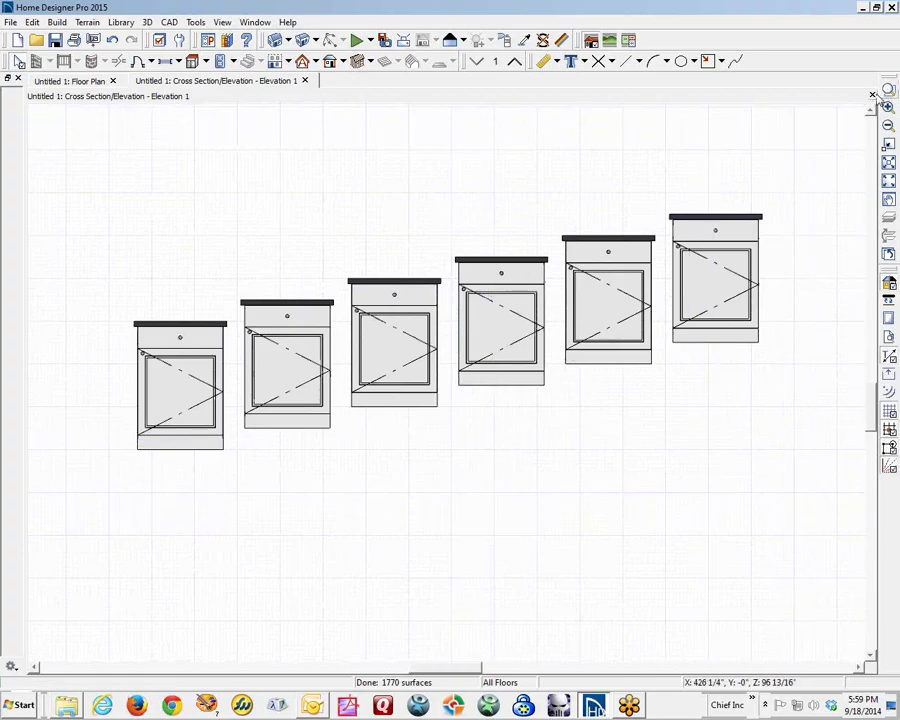
Return to the floor plan, then marquee-select and delete all six base cabinets
click(871, 96)
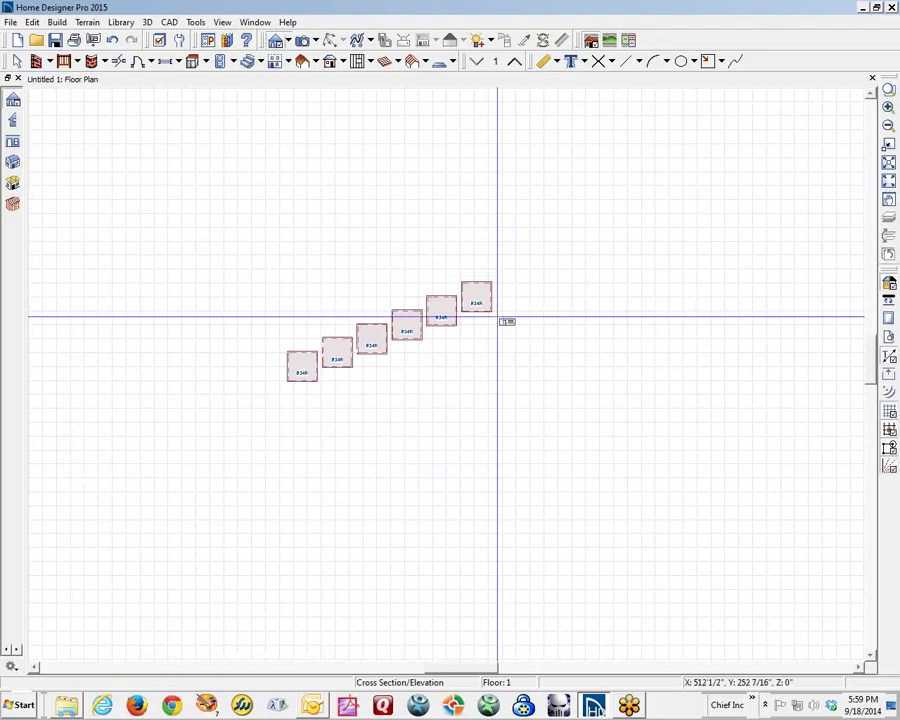
drag(243, 248, 470, 384)
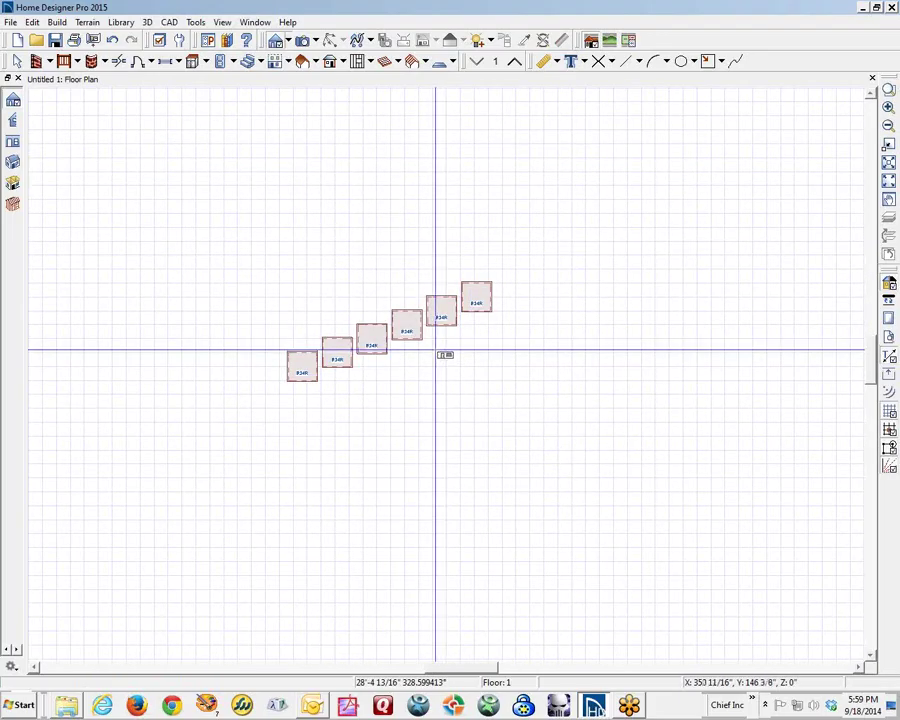
click(17, 61)
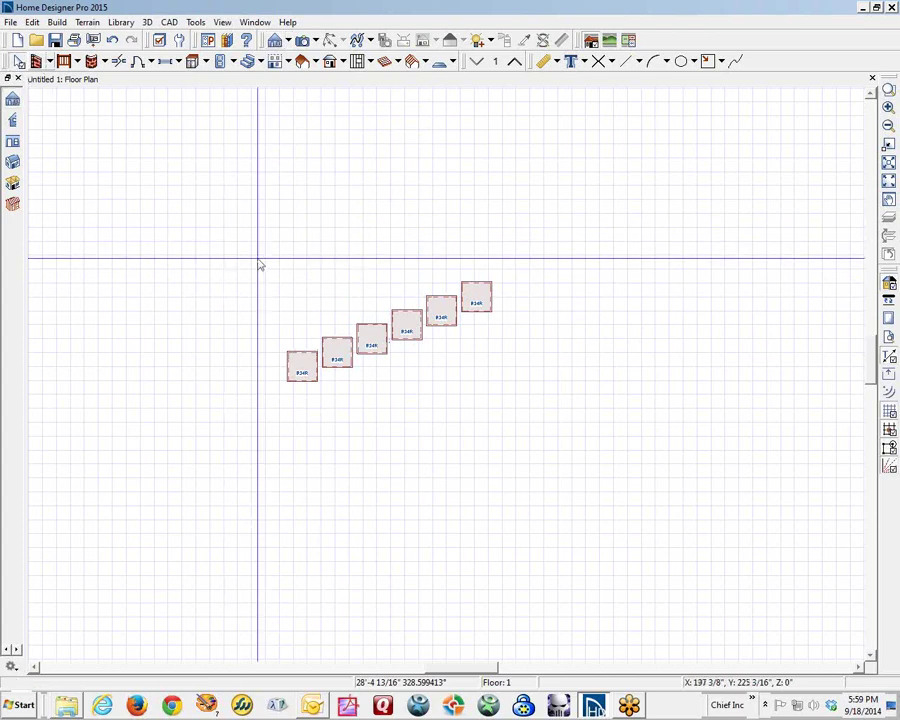
drag(257, 259, 566, 446)
key(Delete)
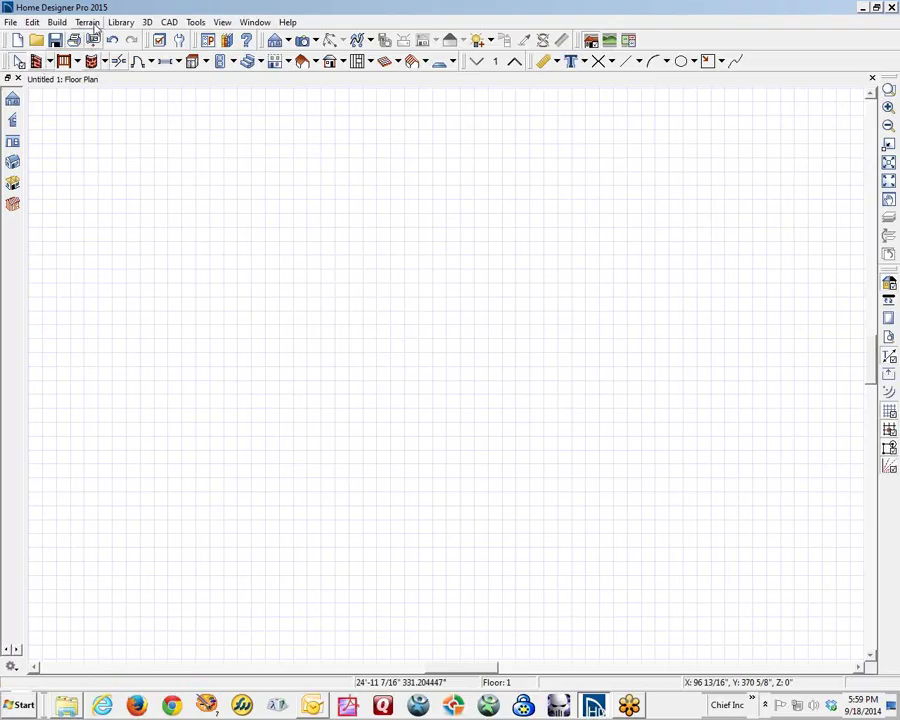
Draw a vertical roof beam with Build > Framing > Roof Beam, dismissing the no-roof-planes warning
click(57, 22)
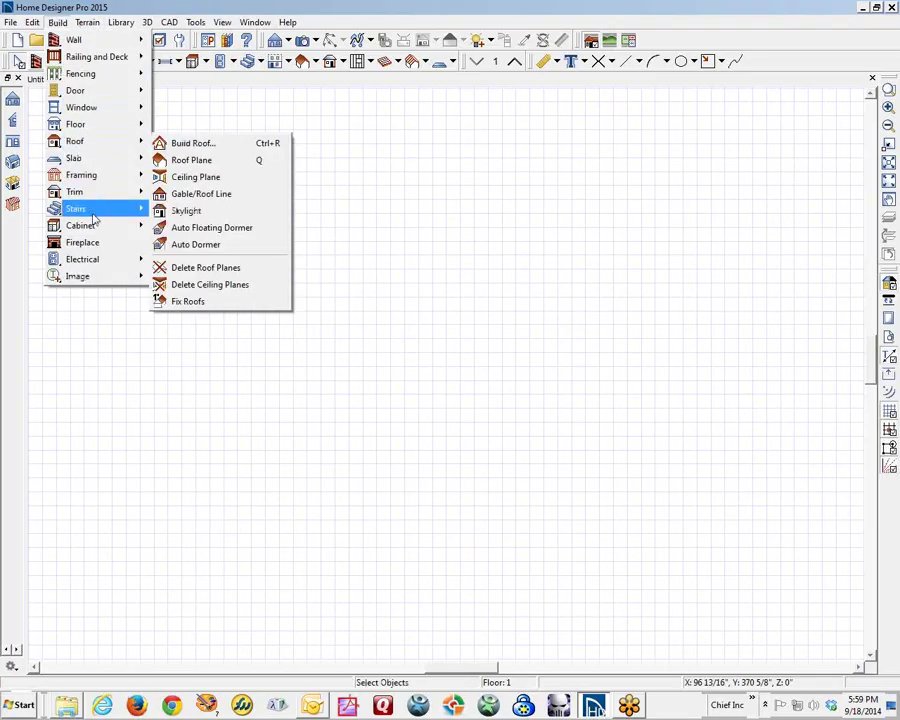
mouse_move(85, 191)
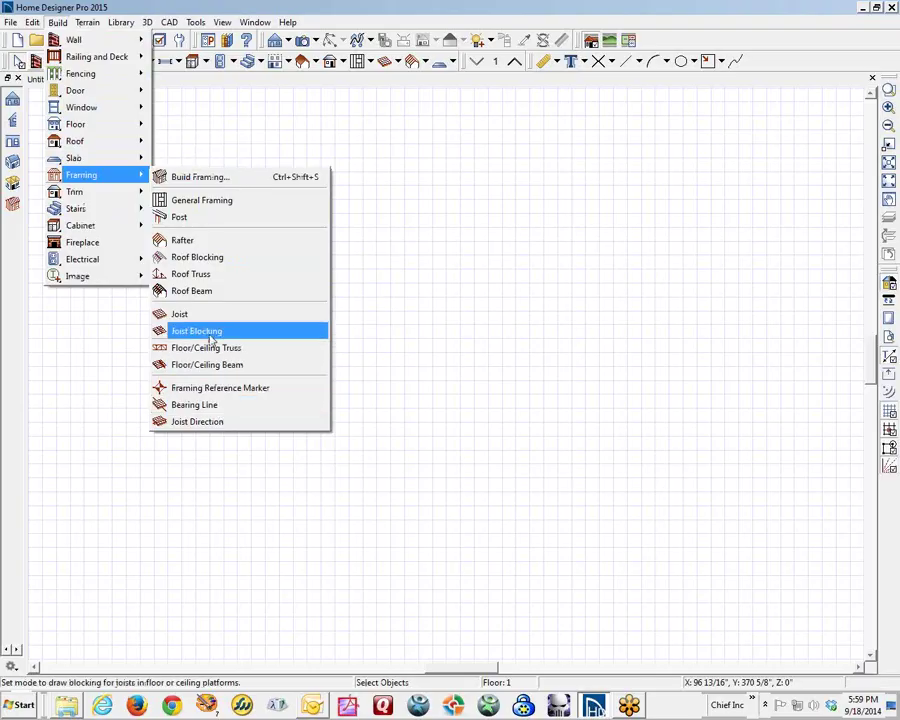
click(200, 291)
drag(273, 517, 249, 341)
click(526, 369)
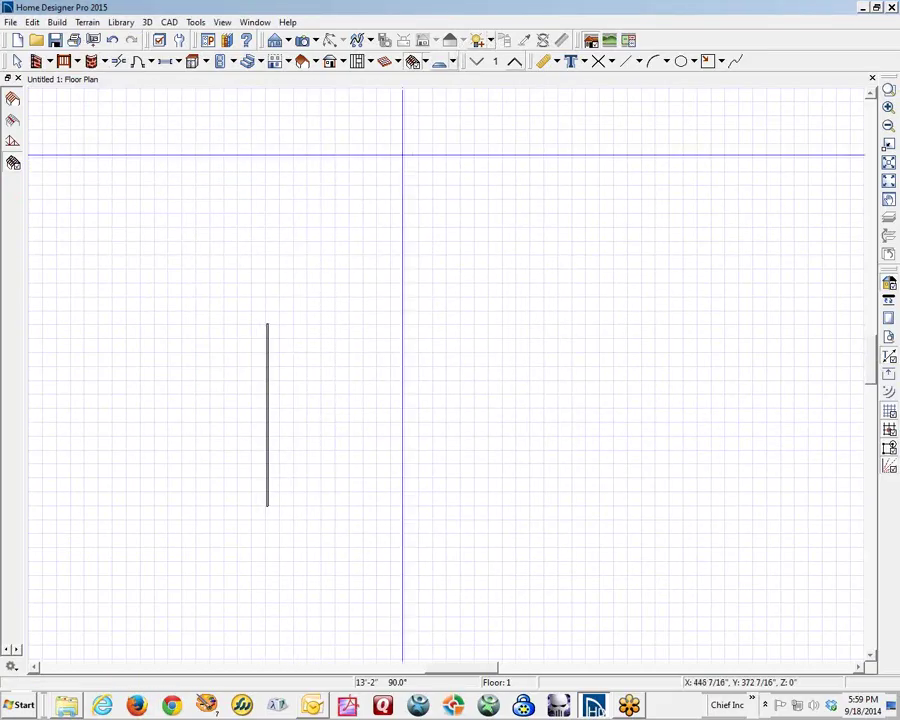
Preview the beam in a 3D camera view, then return to the floor plan
click(306, 41)
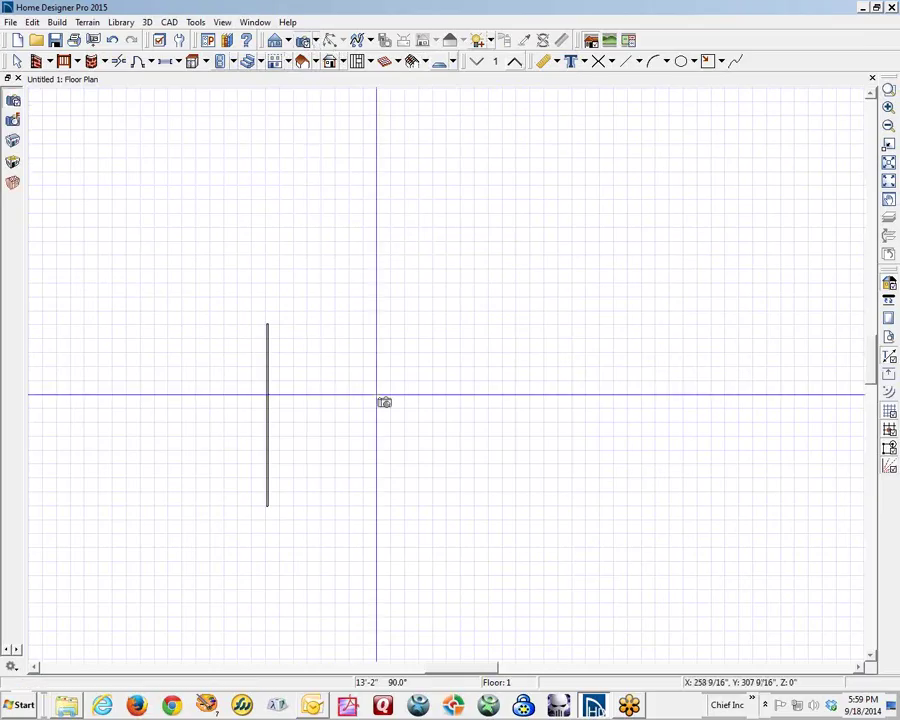
drag(535, 597, 211, 369)
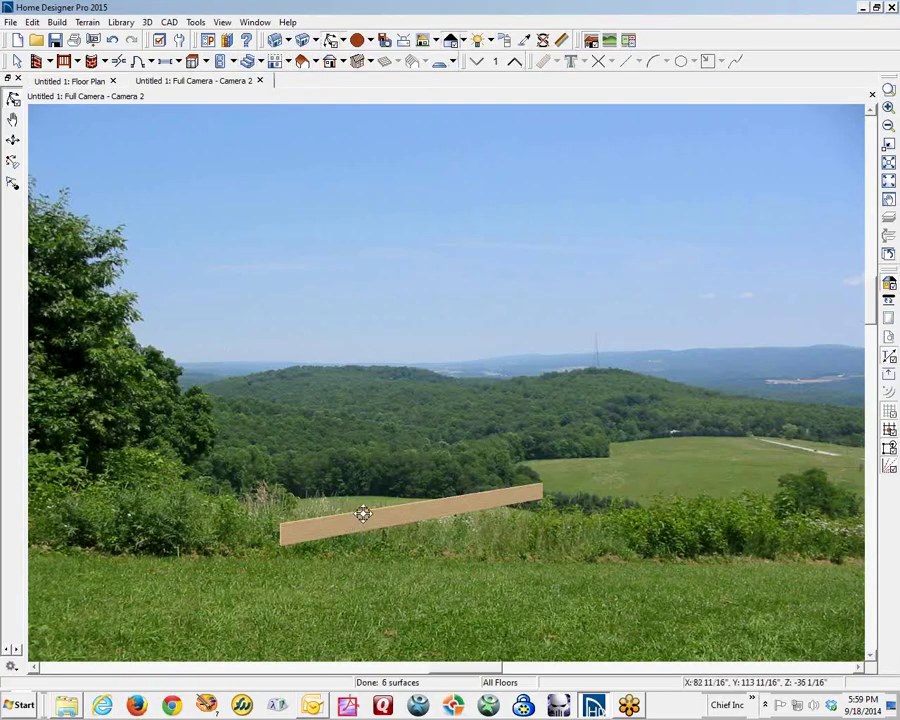
right_click(364, 514)
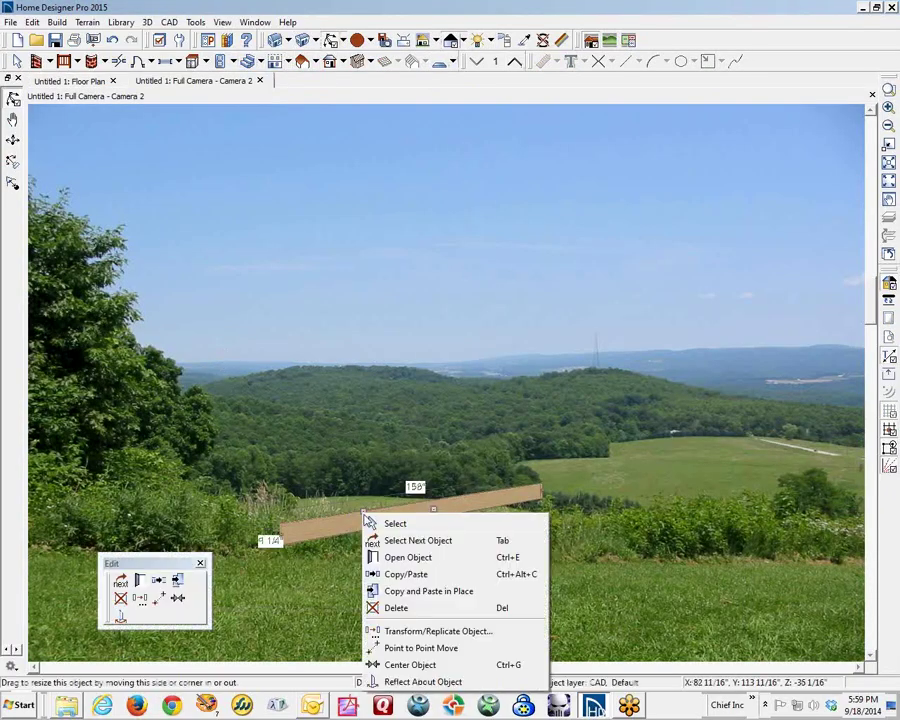
click(392, 523)
click(538, 311)
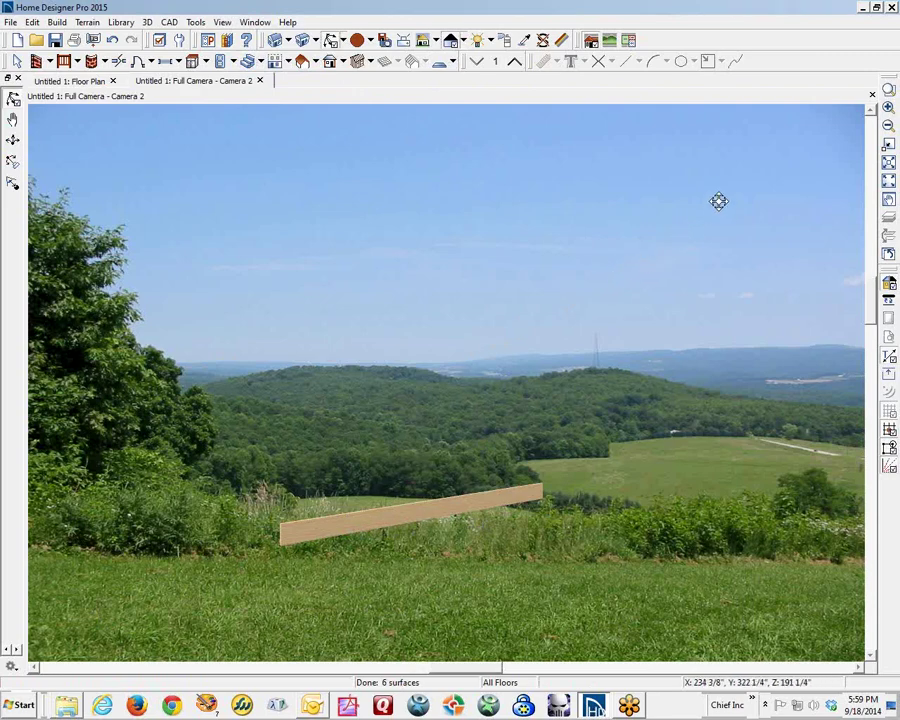
click(871, 95)
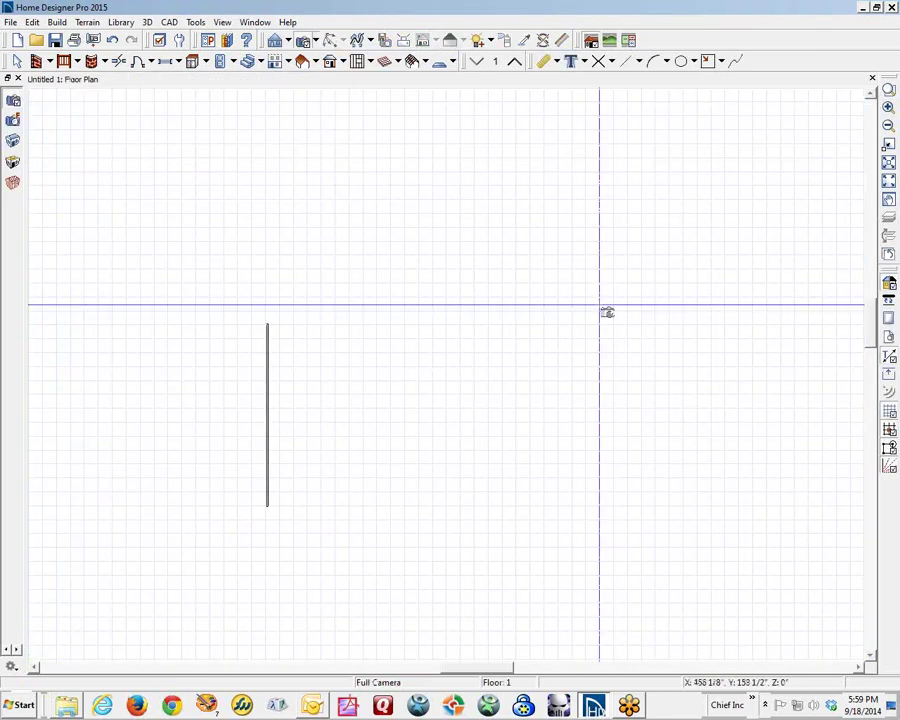
Replicate the selected beam into 20 copies spaced 20" apart along X
click(268, 416)
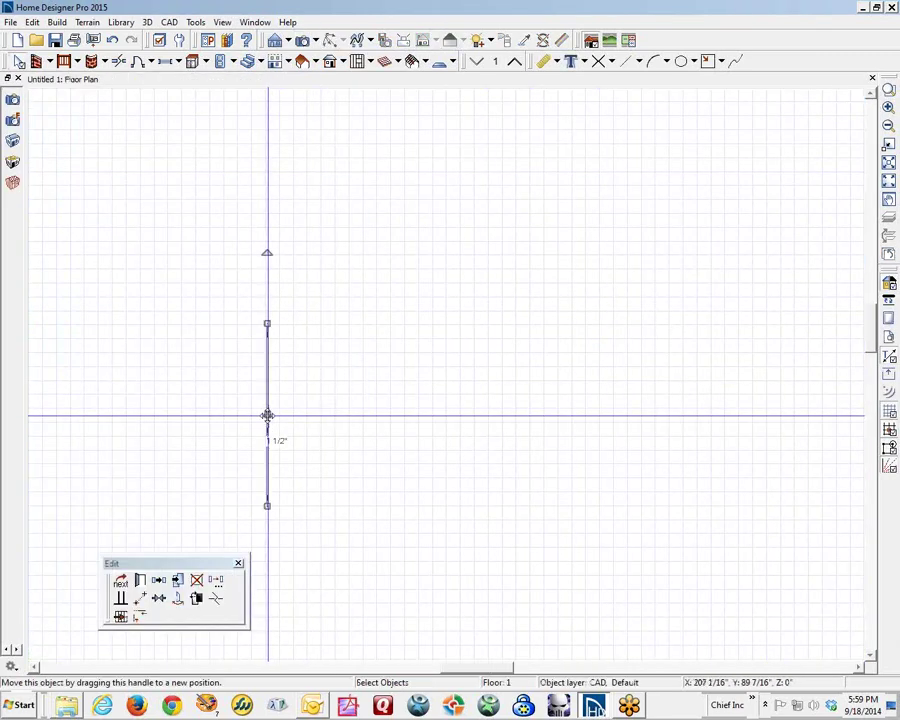
click(216, 582)
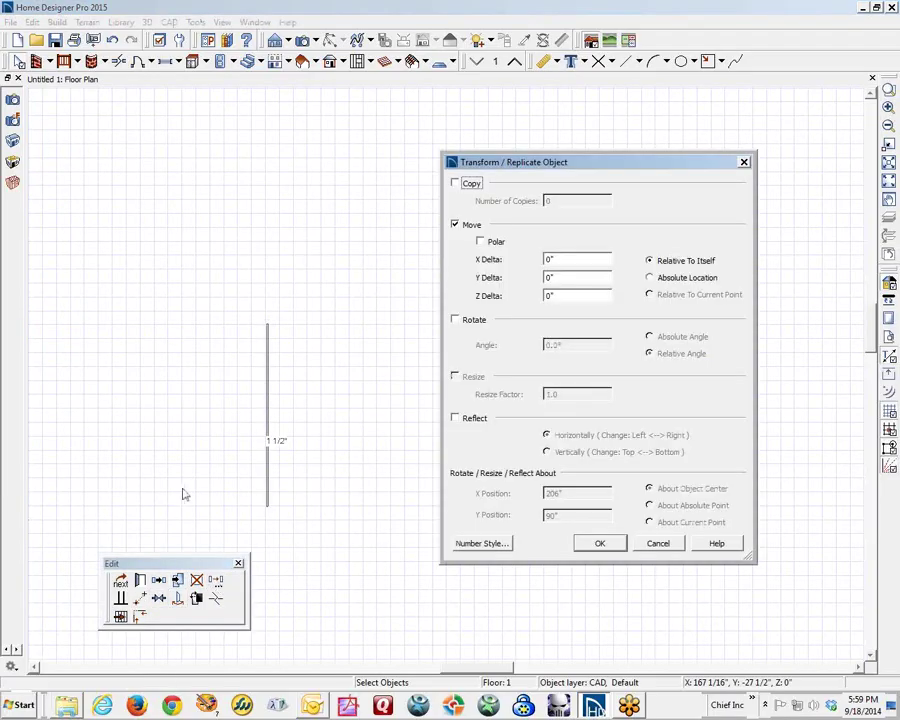
click(463, 186)
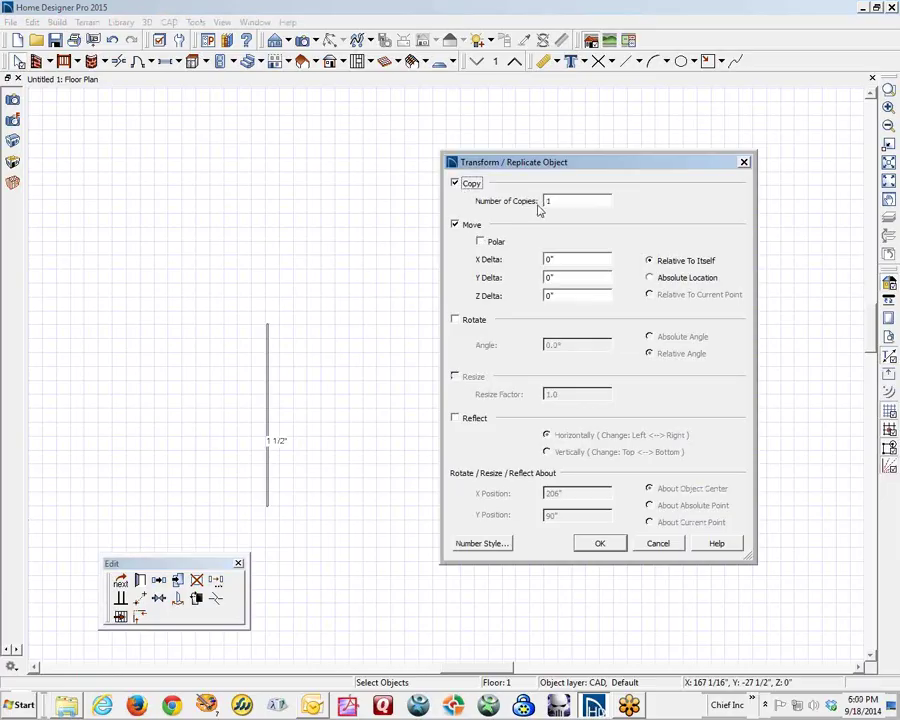
text(2)
key(Tab)
key(Tab)
key(Tab)
text(0)
click(600, 543)
Inspect the 21 rafters in a 3D camera view, then marquee-select and delete them all
click(614, 550)
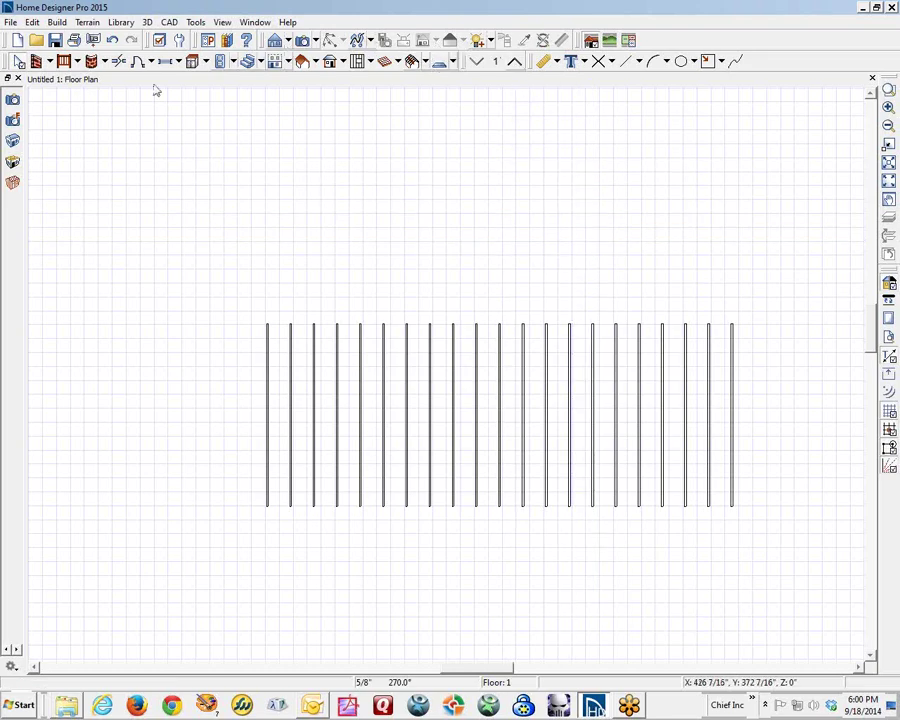
click(301, 40)
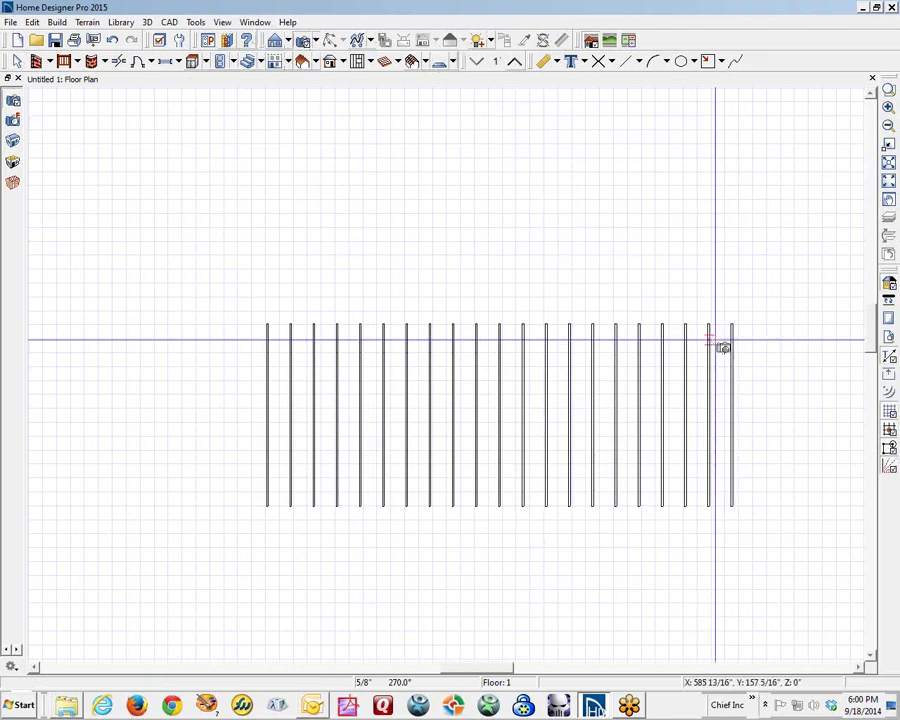
scroll(722, 347, down, 3)
drag(788, 576, 528, 303)
drag(614, 298, 557, 470)
click(872, 95)
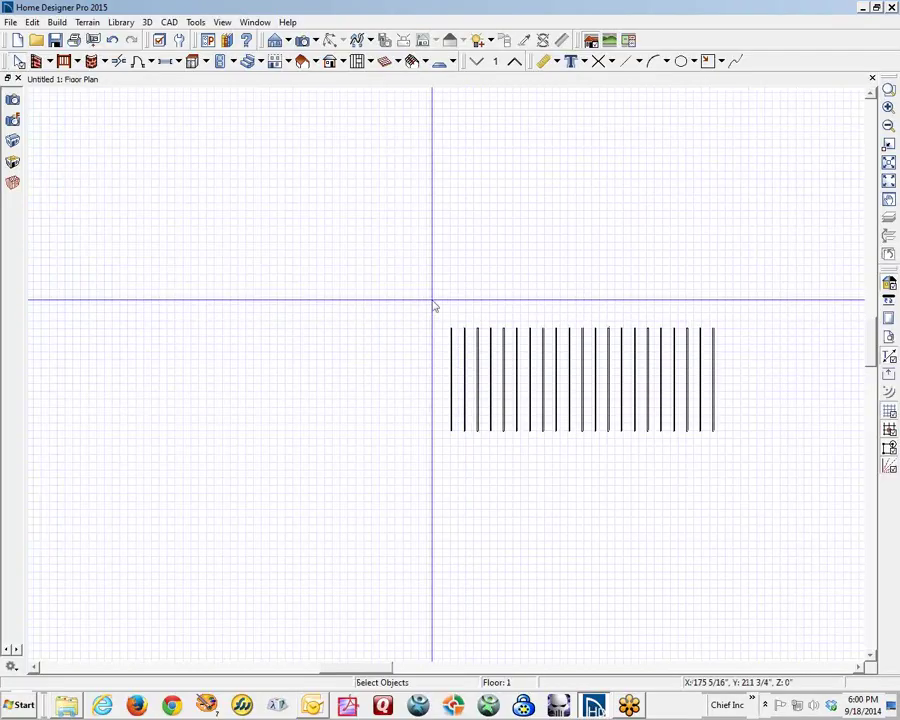
drag(414, 298, 787, 465)
click(120, 598)
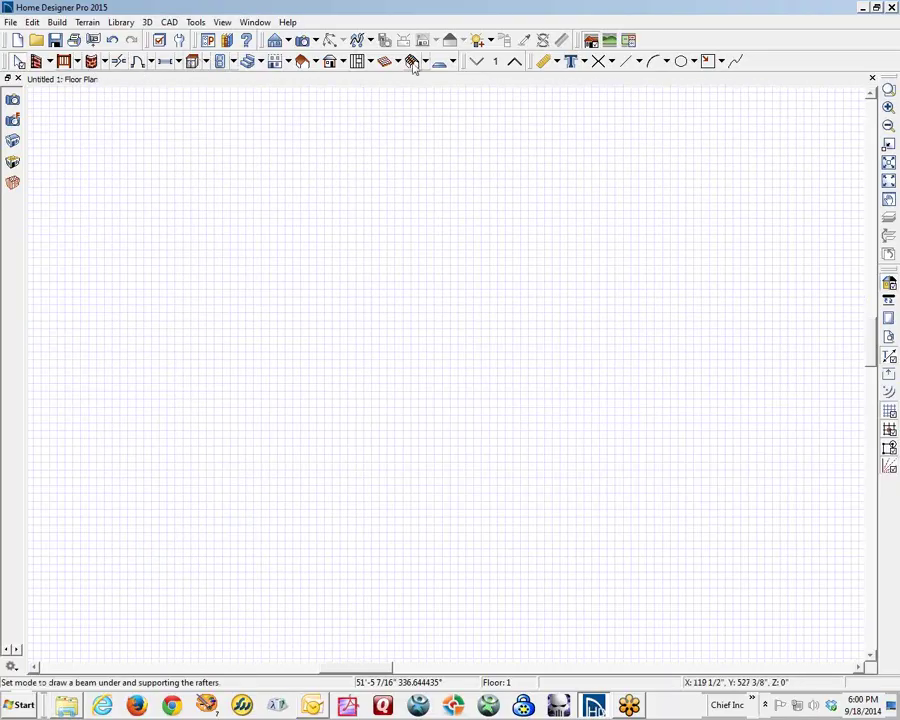
Draw a rectangular roof plane manually, turning off Auto Rebuild Roofs
click(302, 61)
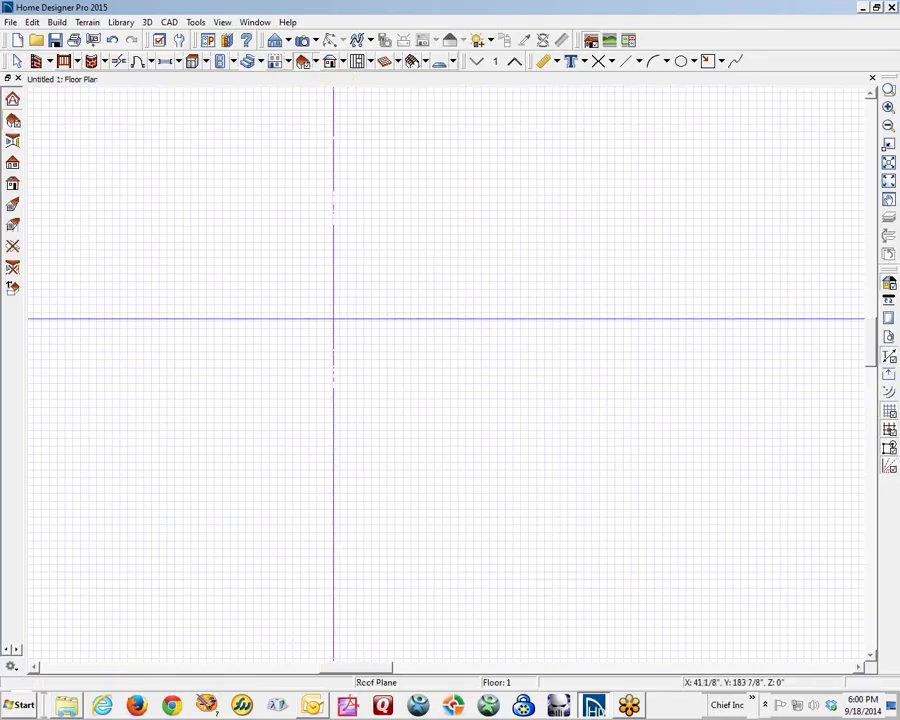
click(335, 402)
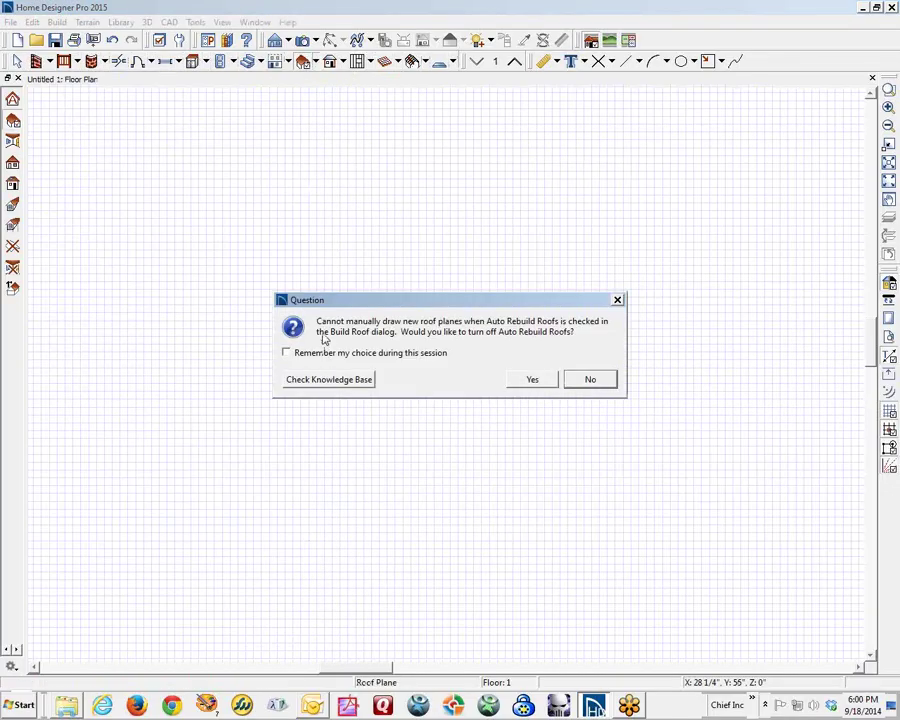
click(532, 379)
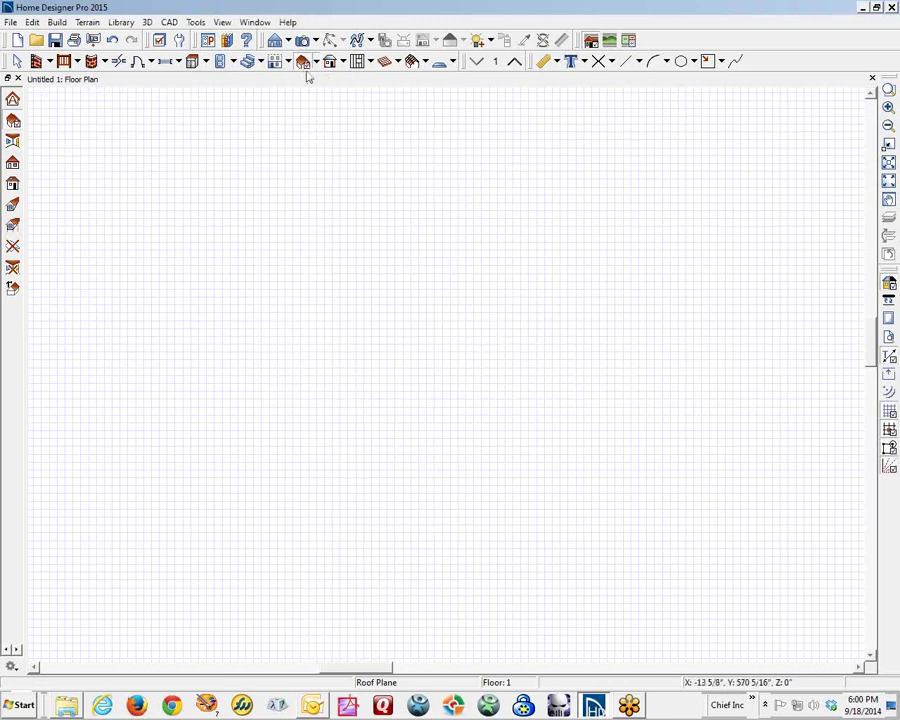
mouse_move(350, 195)
mouse_down()
mouse_move(360, 377)
mouse_move(526, 376)
mouse_up()
Enable Build Roof Framing in the roof plane's Framing specification
right_click(525, 374)
click(571, 415)
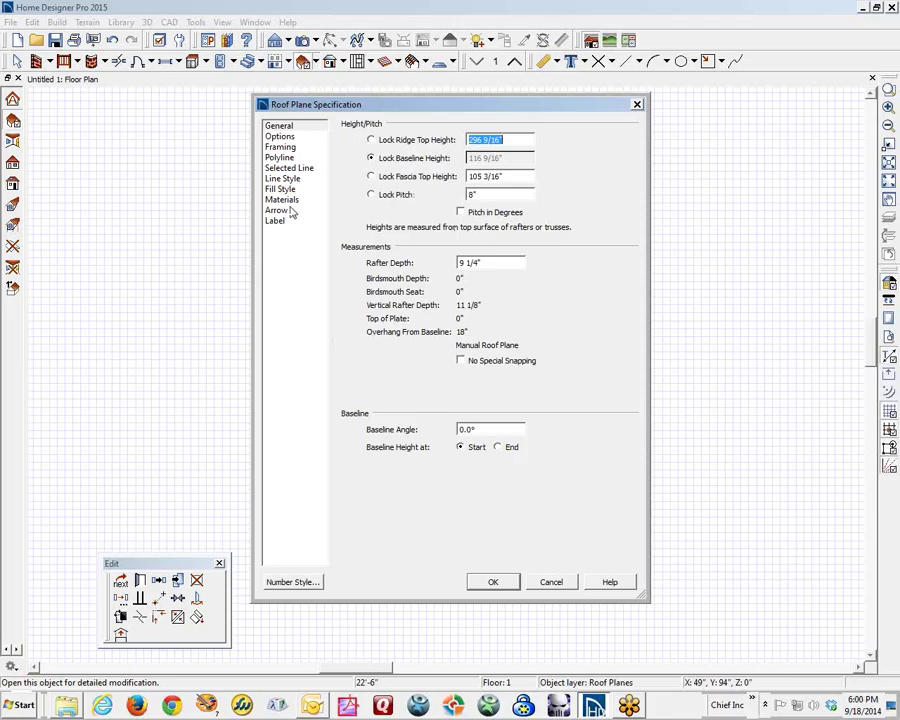
click(282, 148)
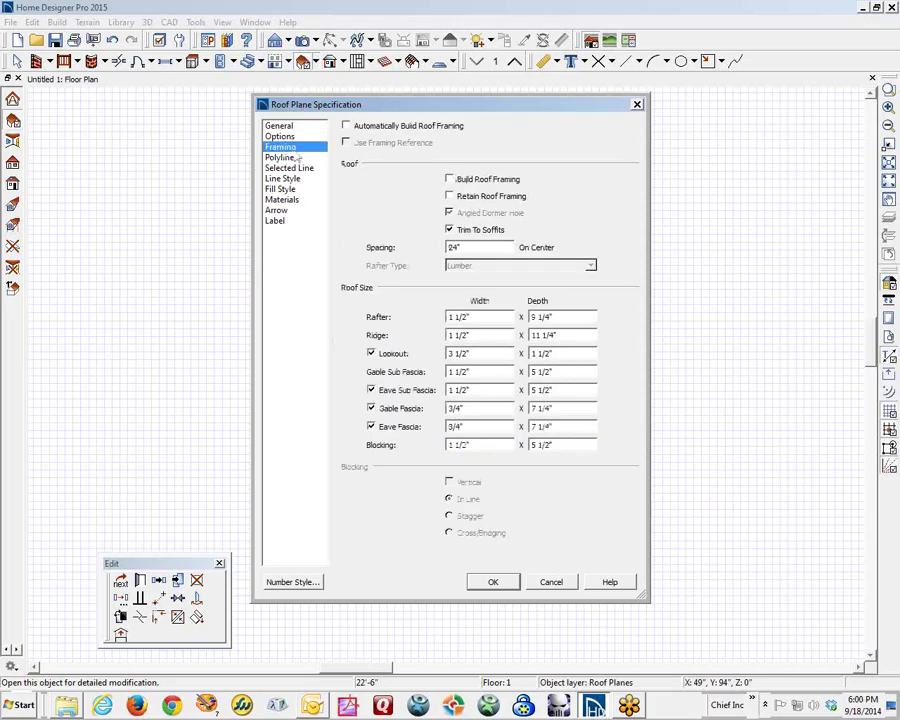
click(476, 183)
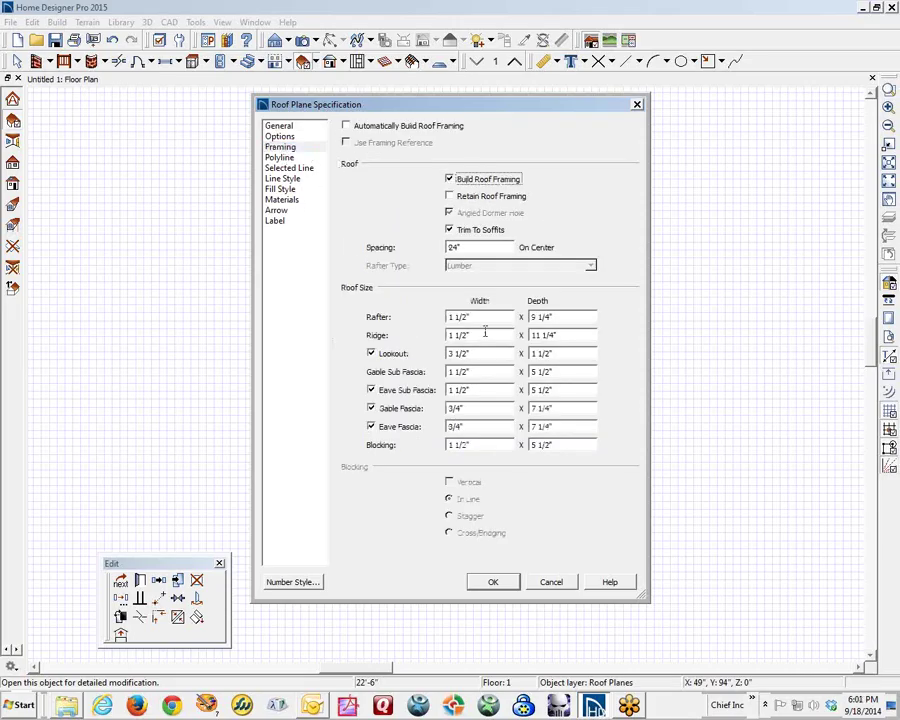
click(494, 581)
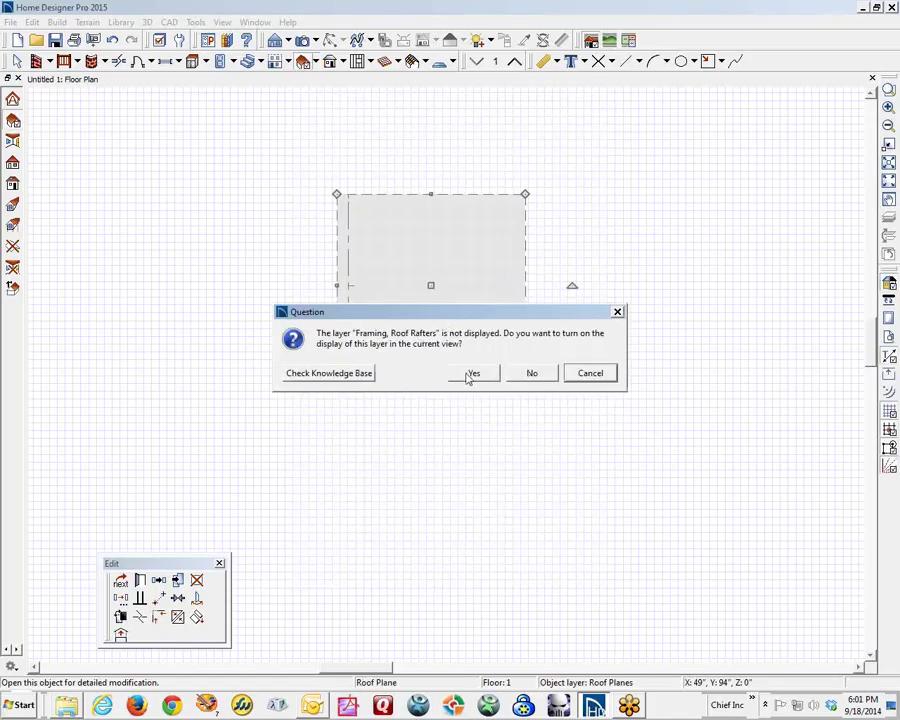
Display the Roof Rafters layer and inspect the rafters in an Orthographic Framing Overview
click(472, 373)
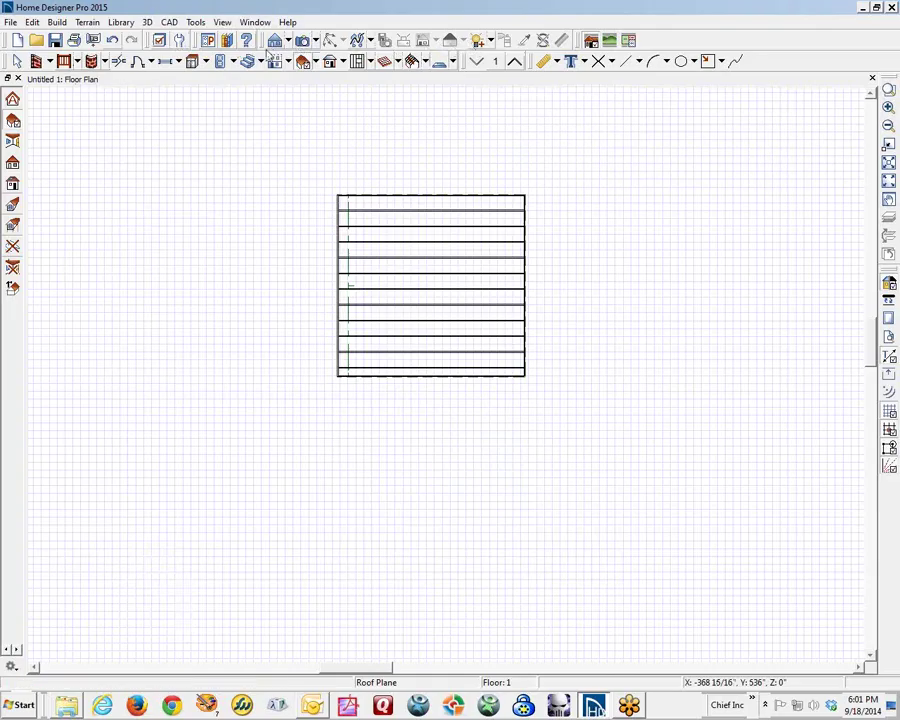
click(287, 41)
click(290, 150)
drag(322, 344, 370, 364)
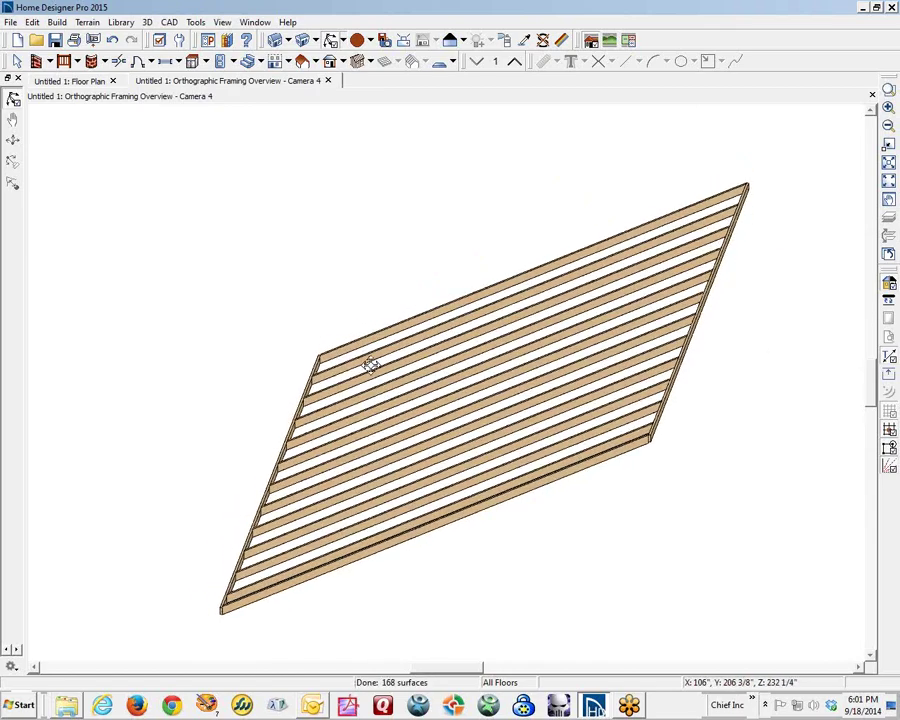
click(871, 95)
Rotate the roof plane and its rafters 90° and move them lower on the plan
scroll(396, 280, up, 3)
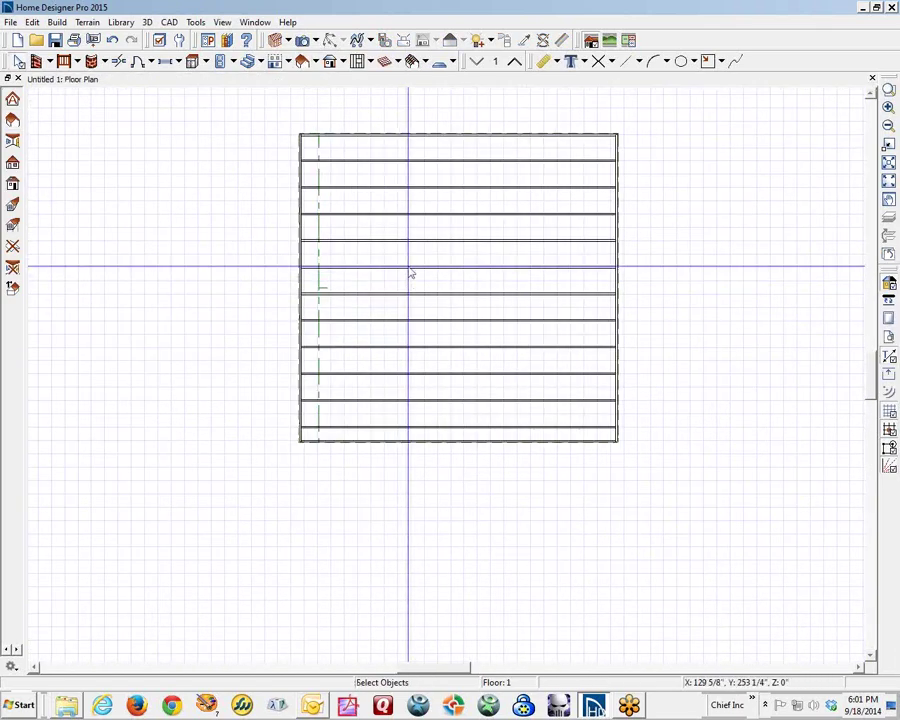
drag(282, 107, 705, 490)
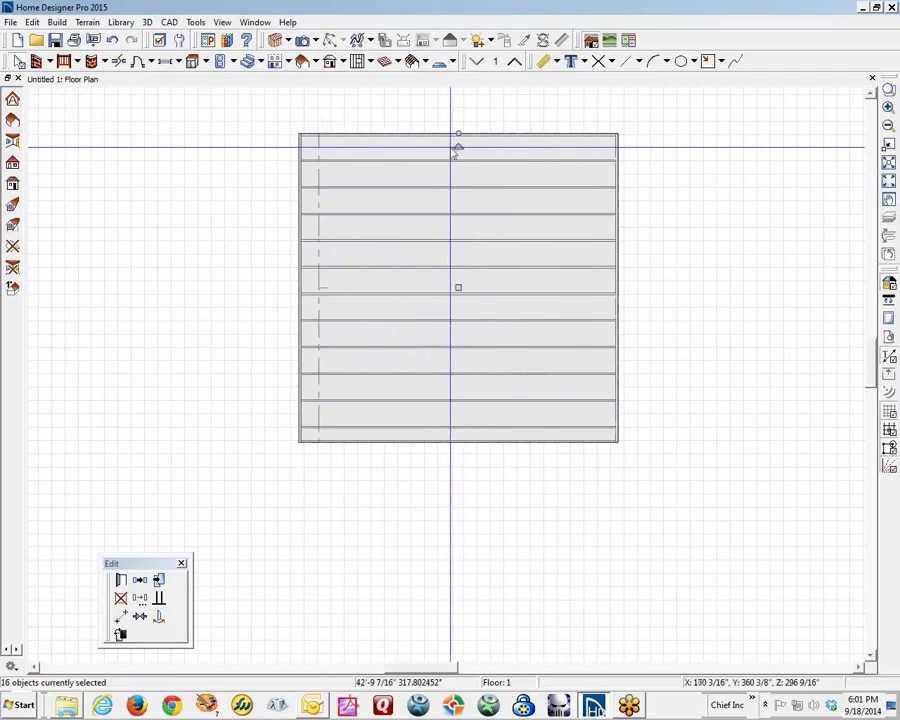
drag(458, 150, 207, 265)
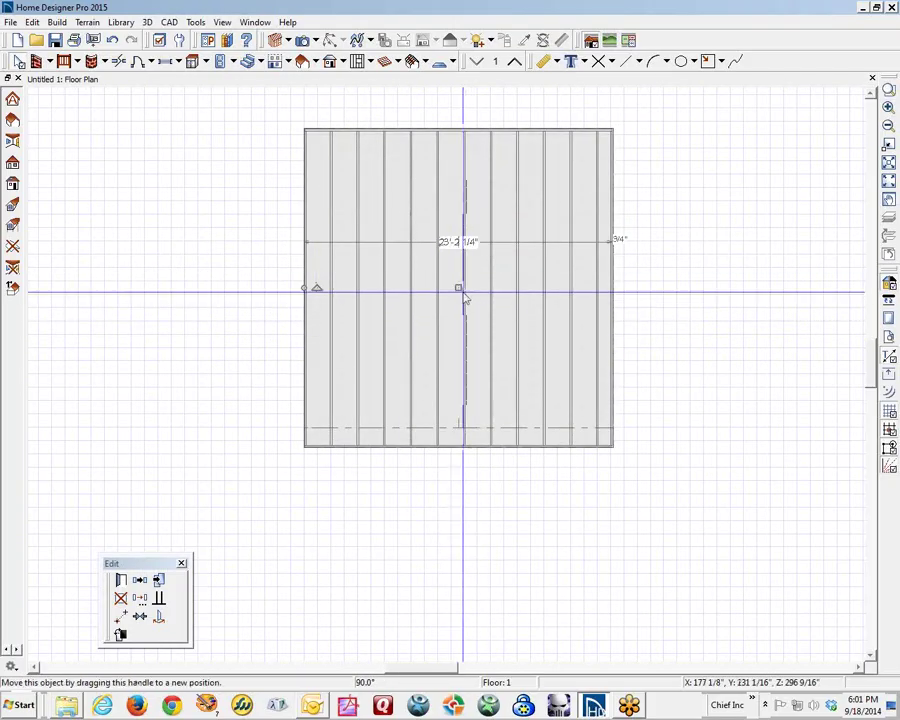
drag(458, 288, 457, 363)
click(646, 403)
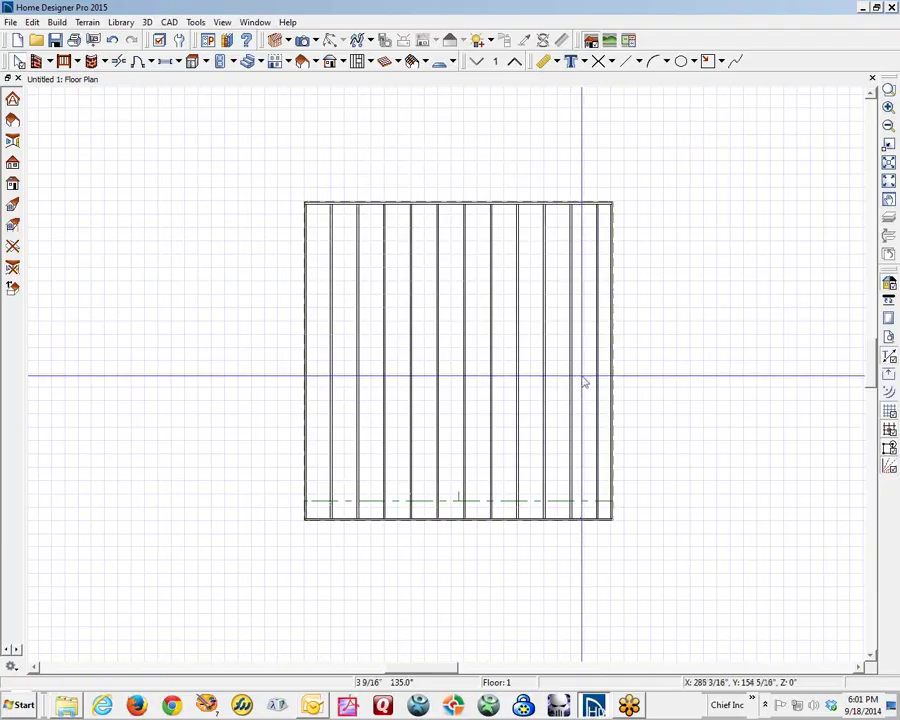
click(617, 301)
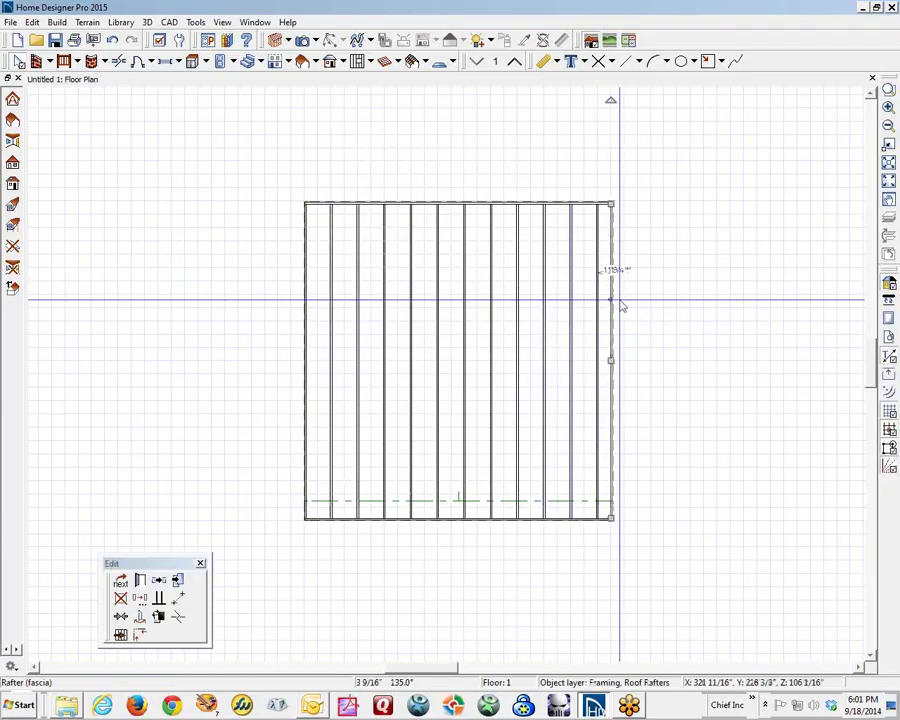
click(121, 582)
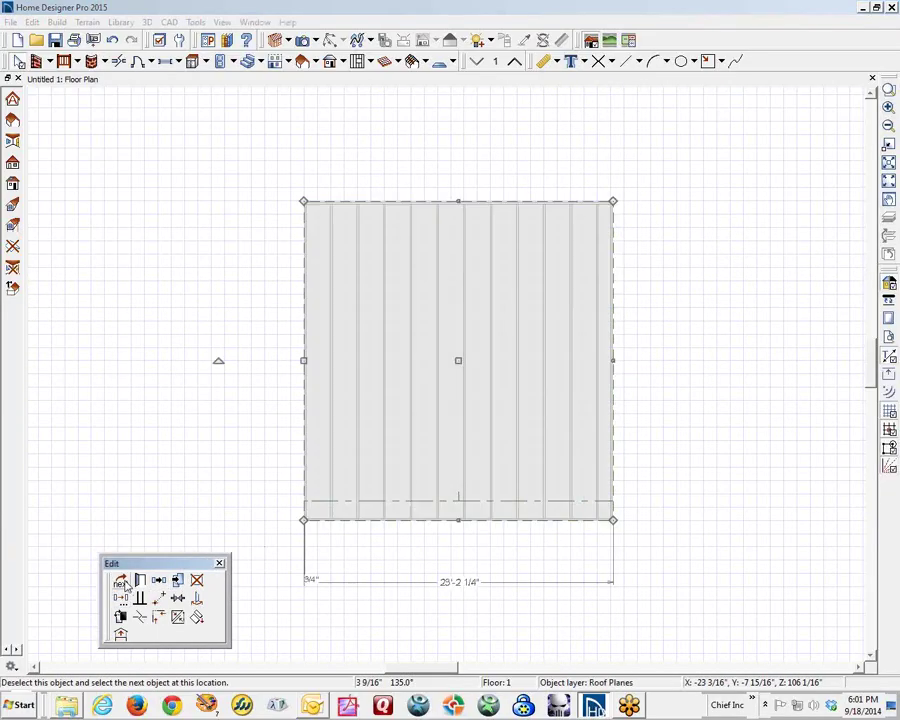
click(140, 581)
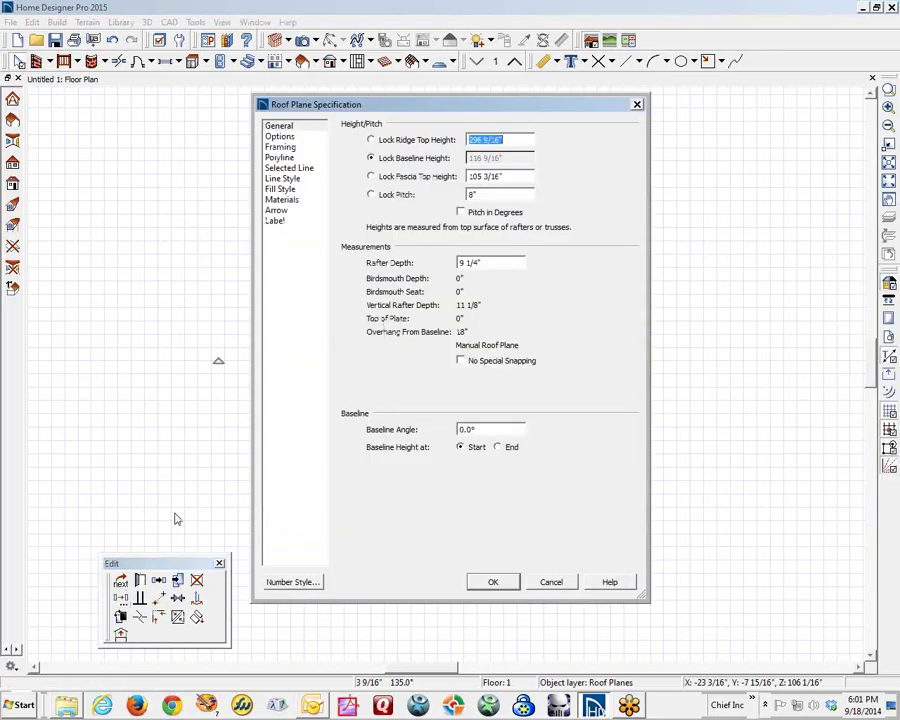
click(280, 147)
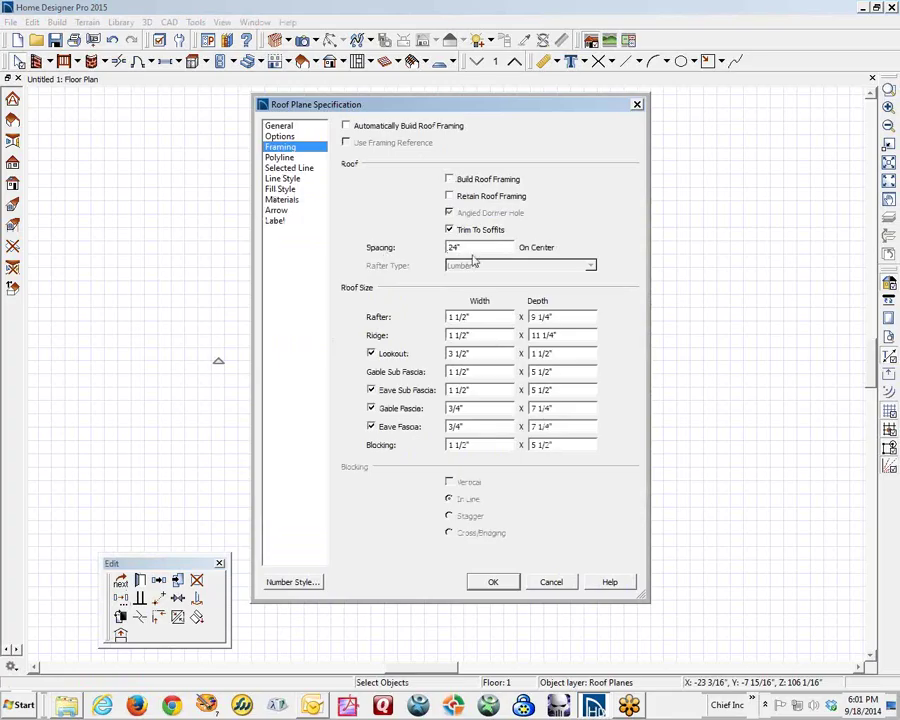
click(549, 585)
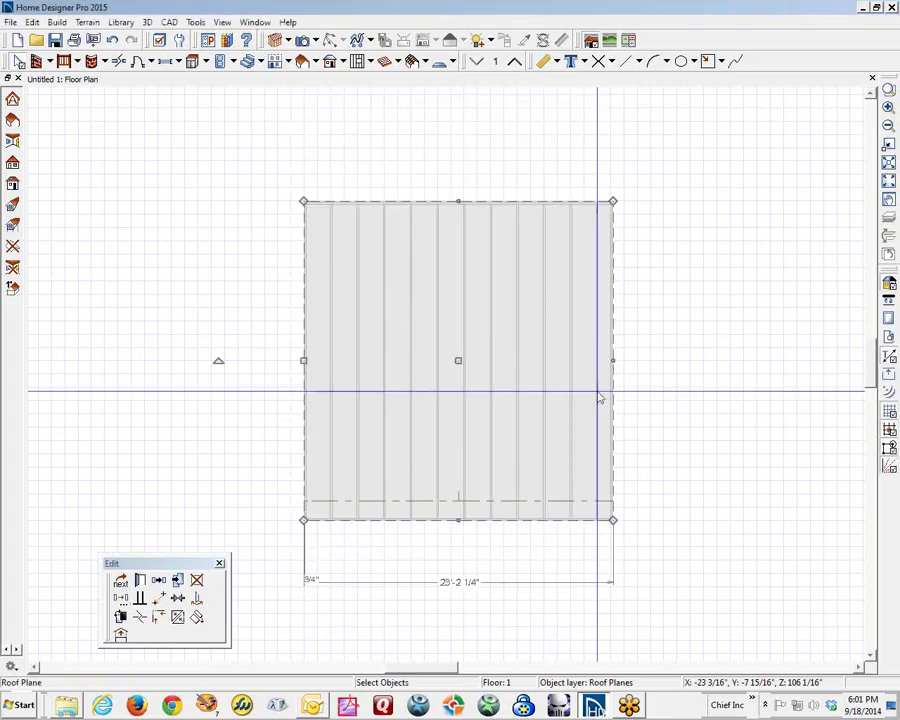
Delete every rafter except the leftmost one
click(644, 338)
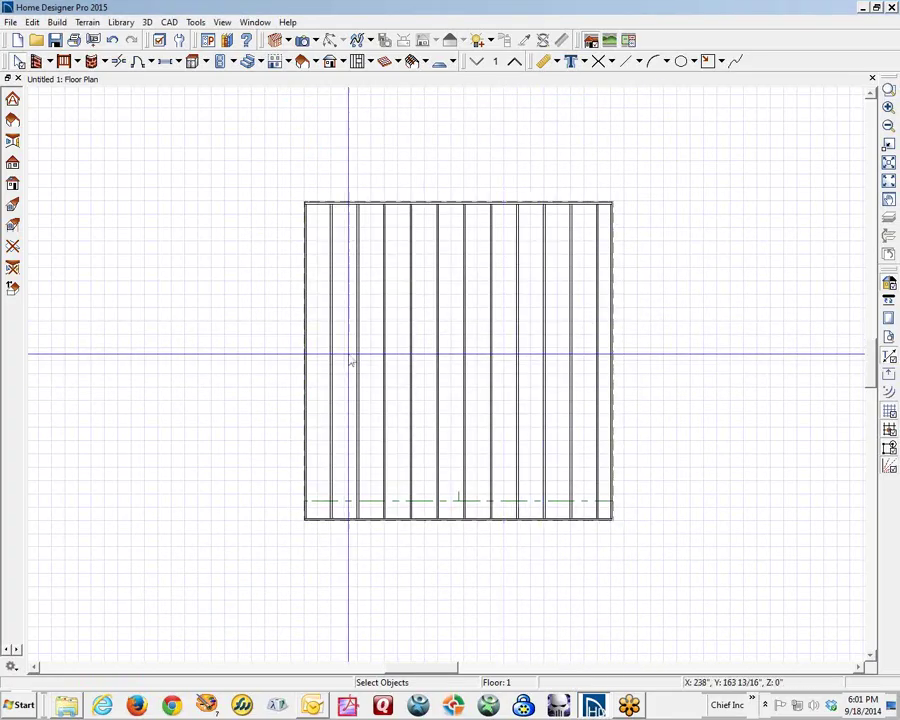
drag(350, 336, 605, 398)
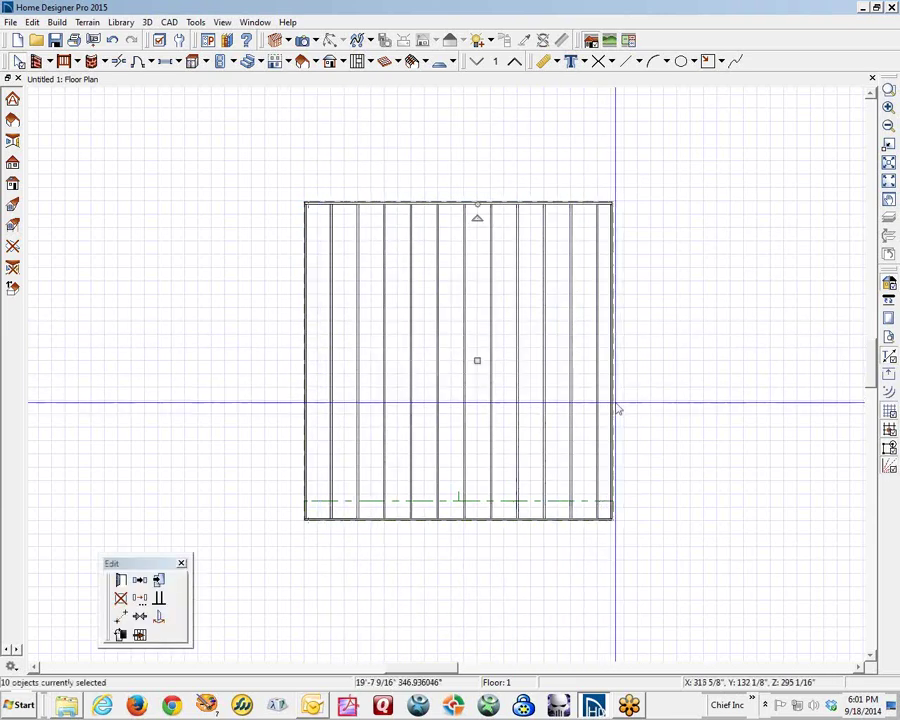
key(Delete)
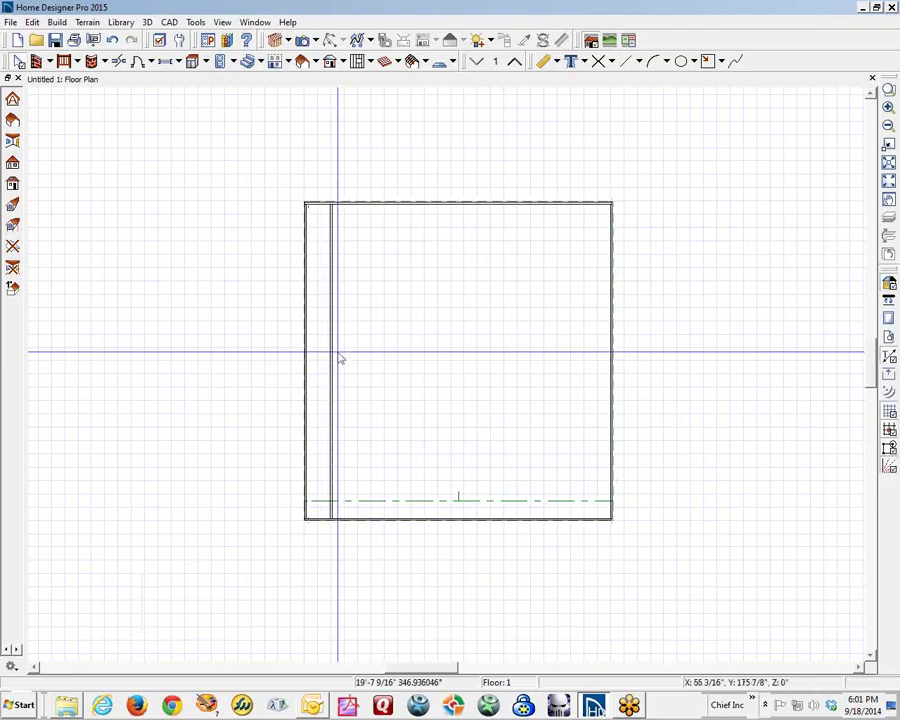
Position the remaining rafter 36" (3') from the roof plane's left edge
scroll(335, 357, up, 3)
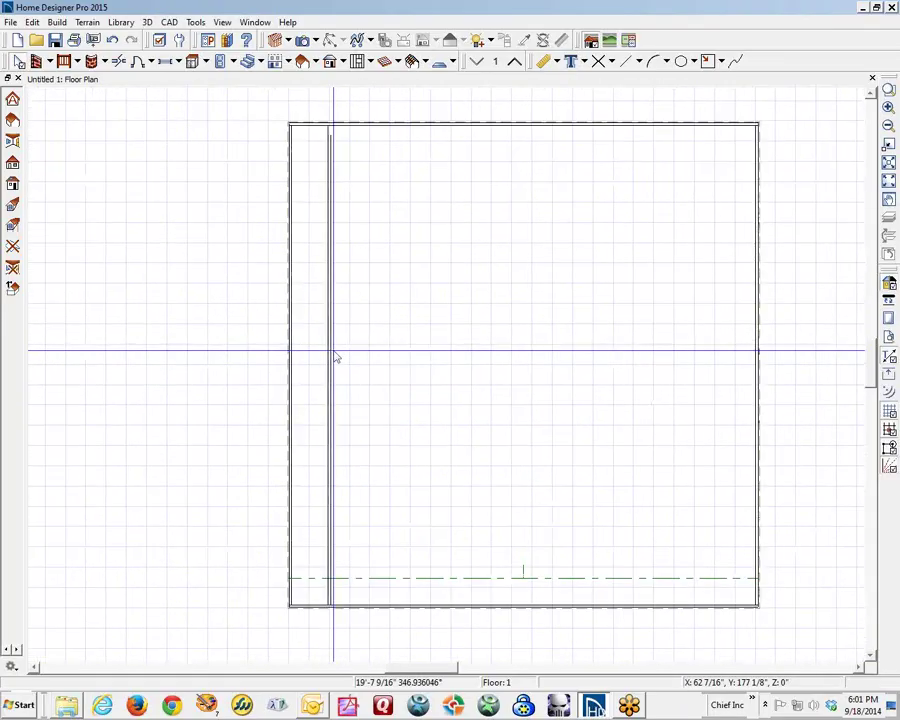
click(333, 357)
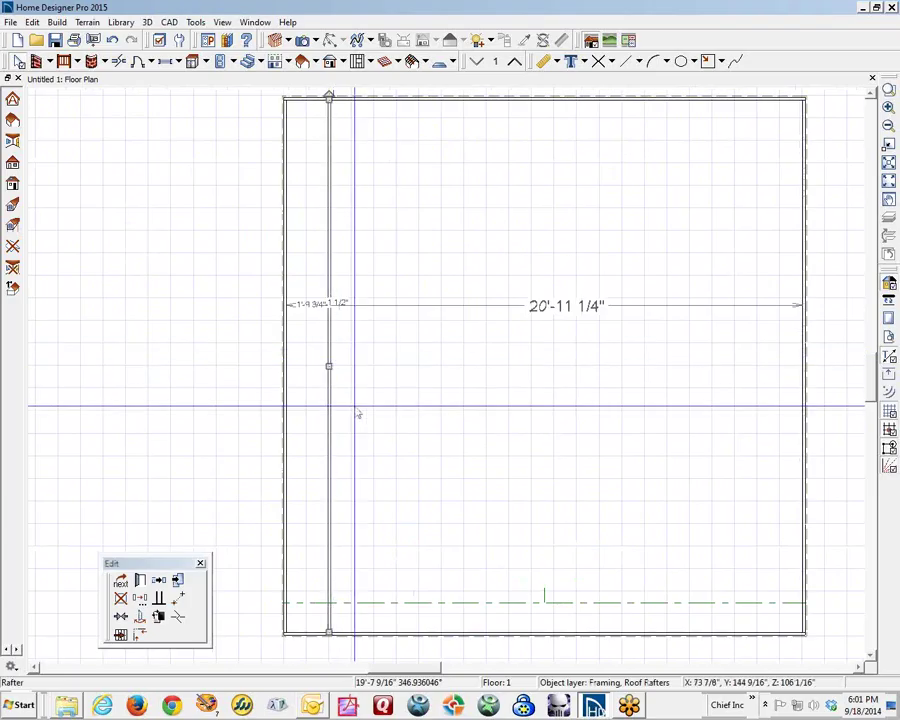
click(312, 302)
text(3)
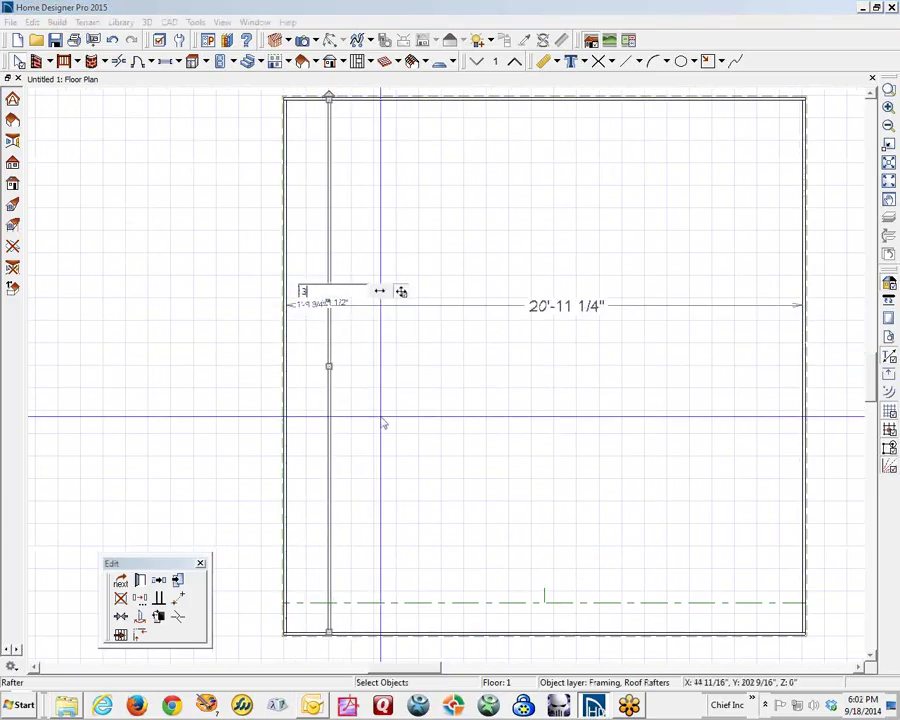
text(6)
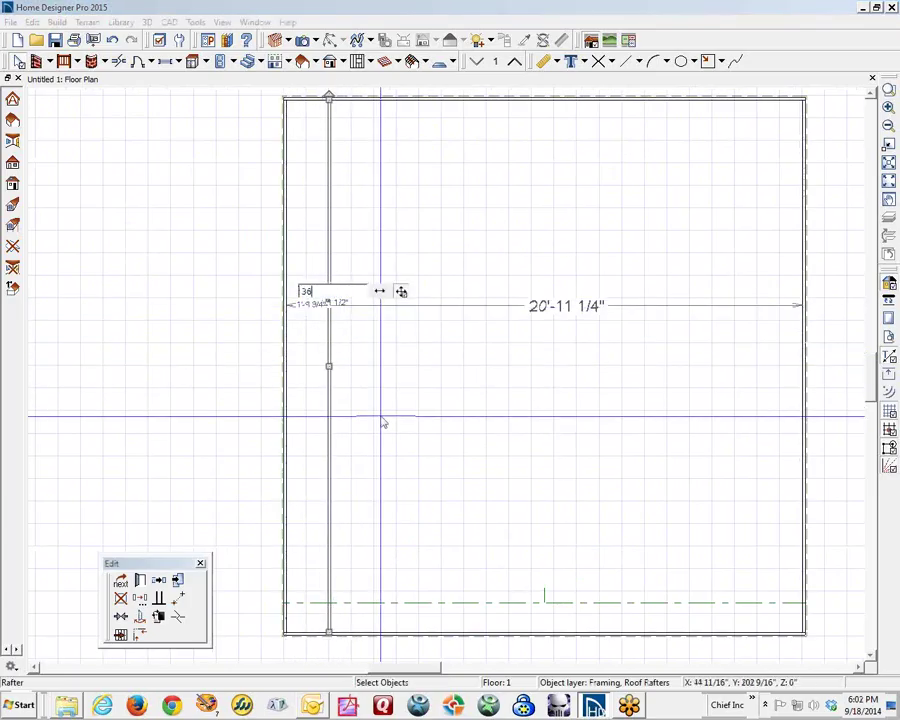
key(Return)
click(486, 422)
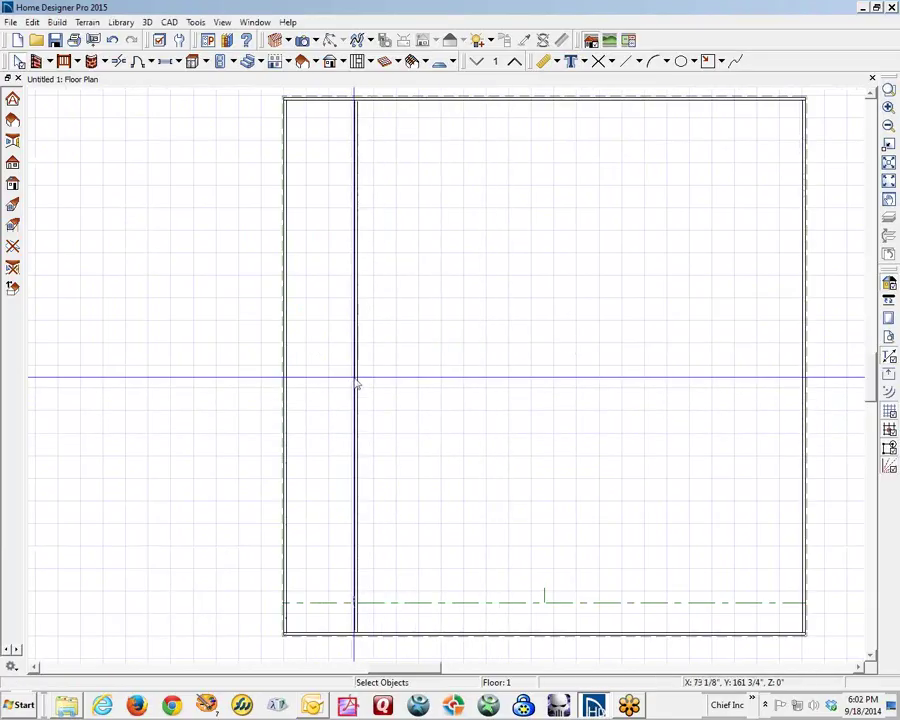
scroll(356, 383, down, 4)
scroll(356, 383, up, 2)
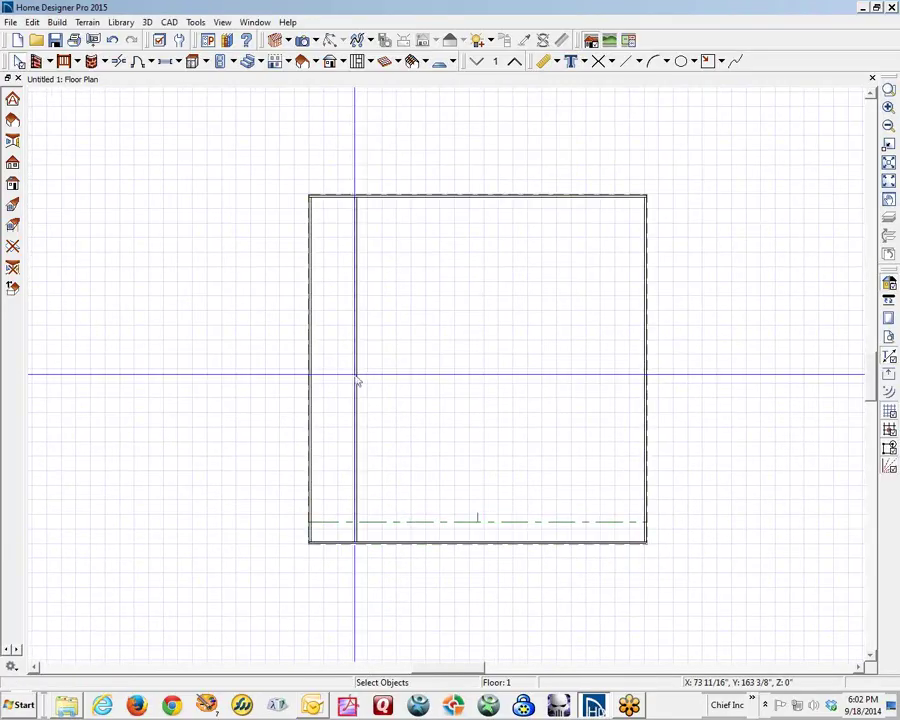
click(357, 381)
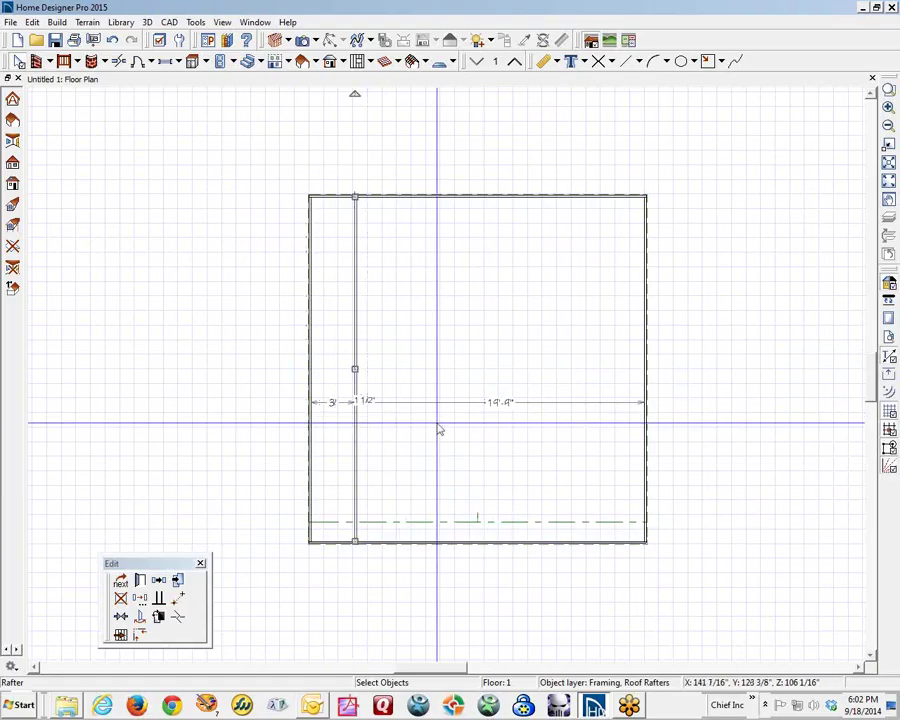
Replicate the rafter into six copies spaced 36" apart across the roof plane
click(140, 599)
click(471, 185)
double_click(559, 201)
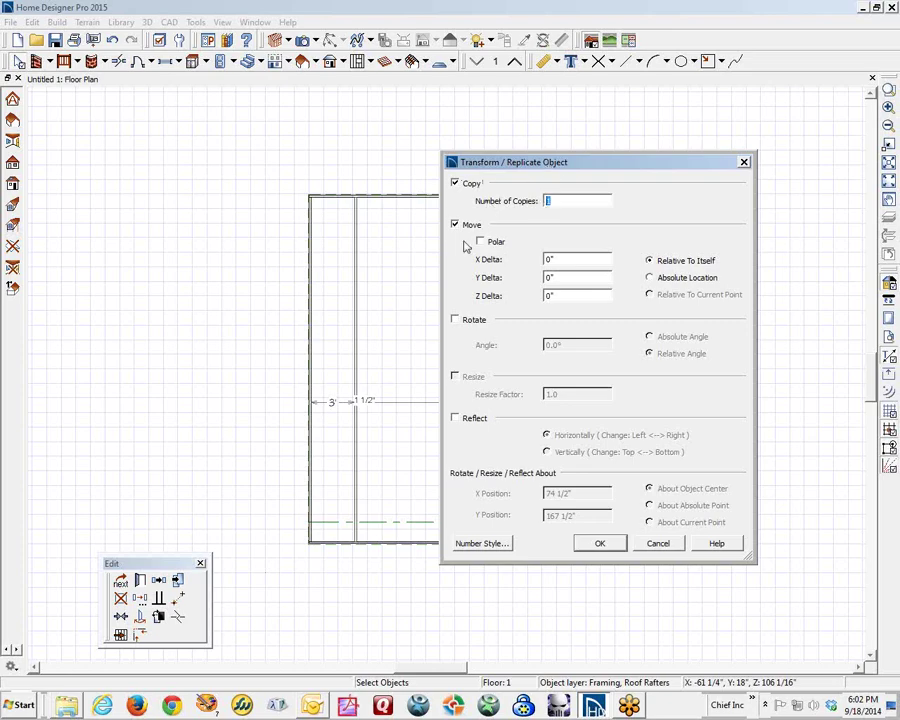
text(6)
double_click(563, 261)
click(603, 544)
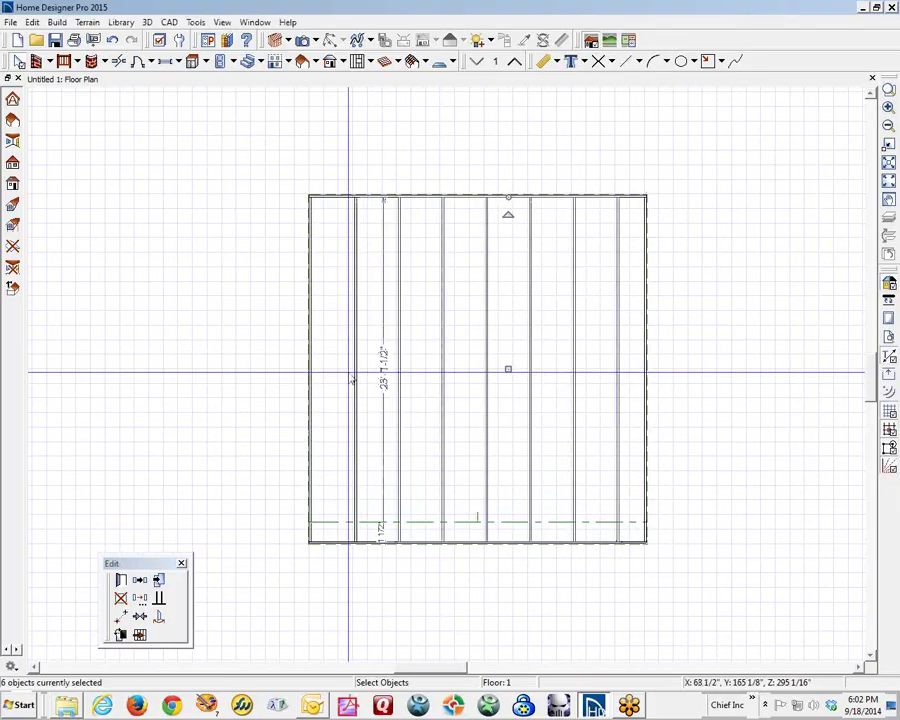
key(Delete)
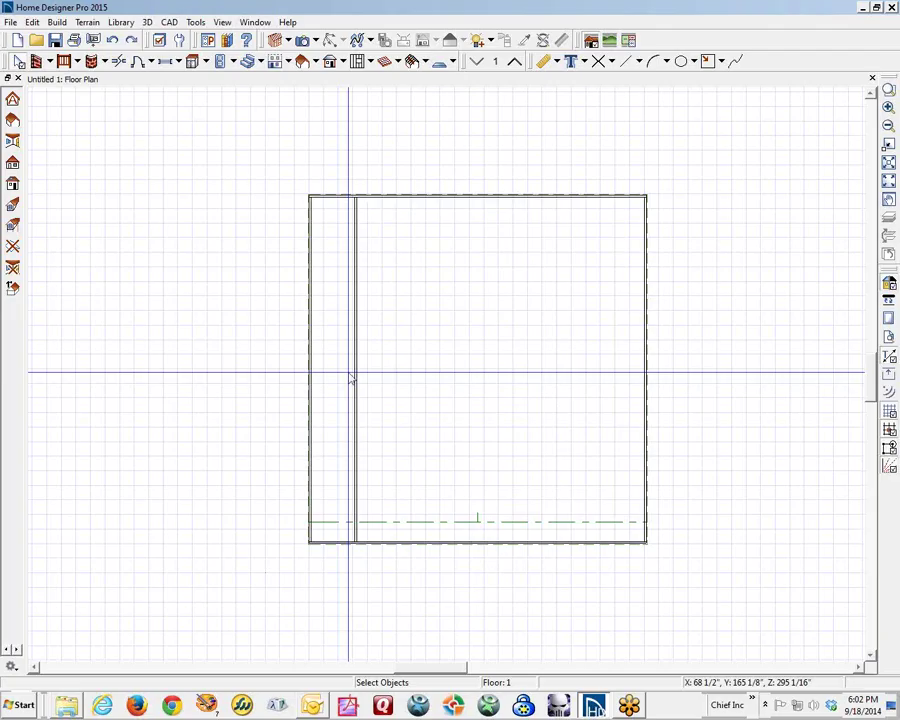
click(360, 362)
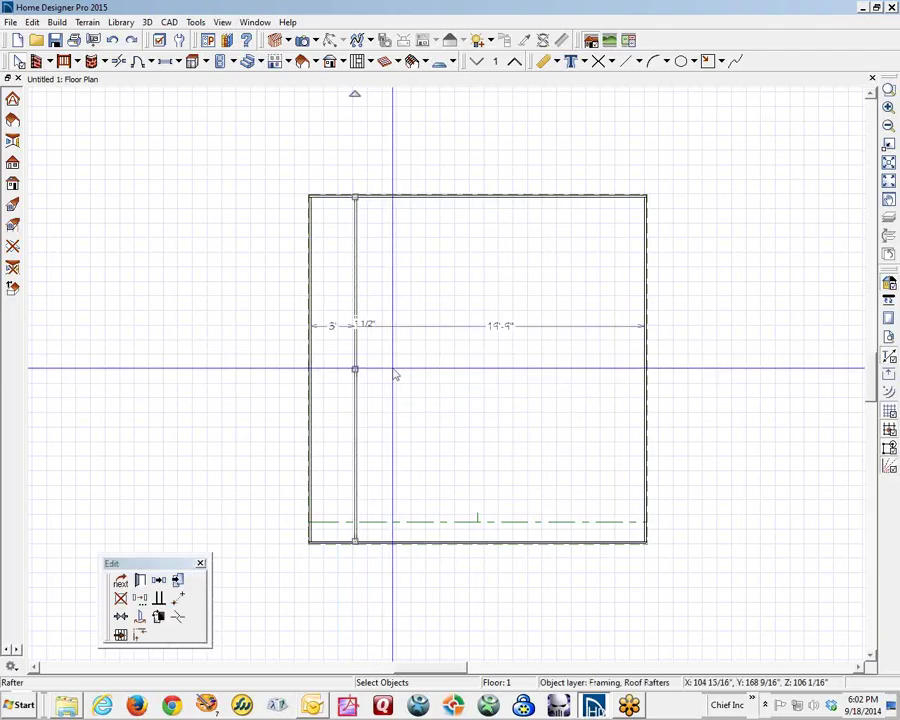
click(140, 599)
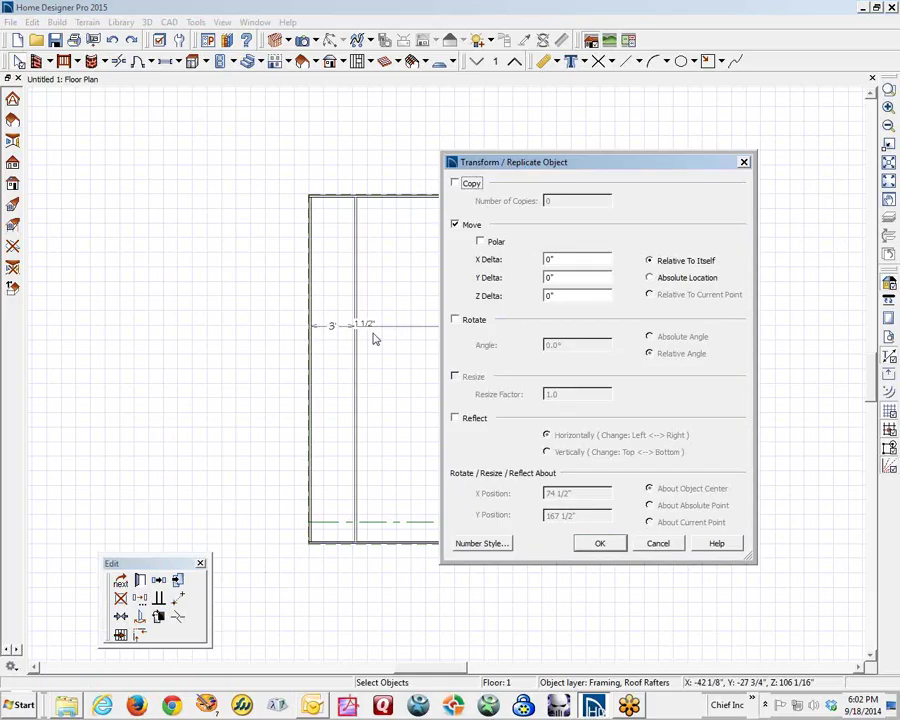
click(463, 184)
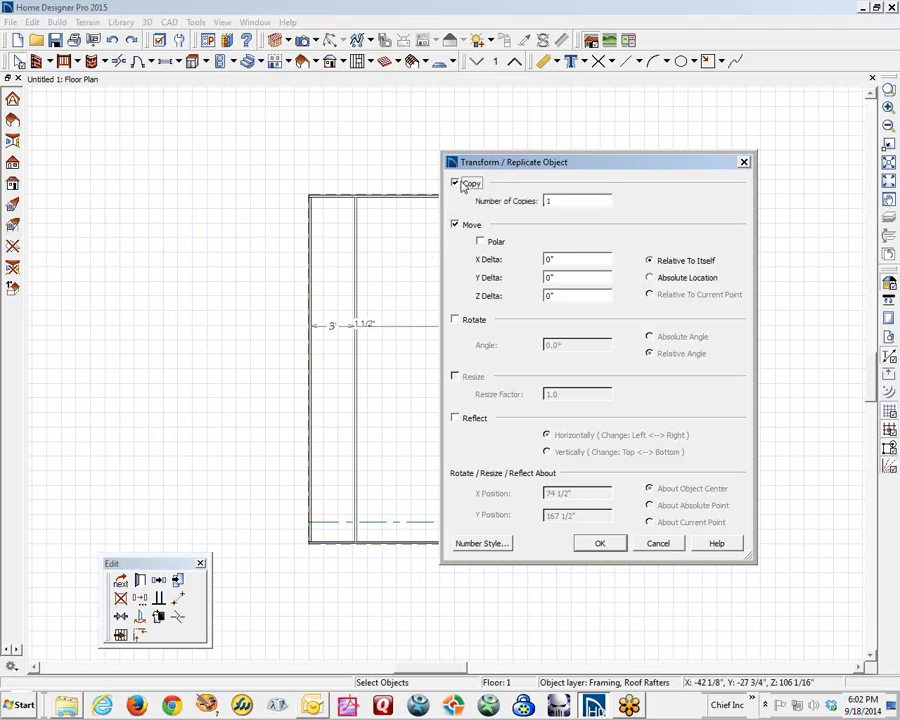
click(455, 418)
Place a rich-text label reading 'TEXT' with an attached arrow inside the roof plane
click(658, 543)
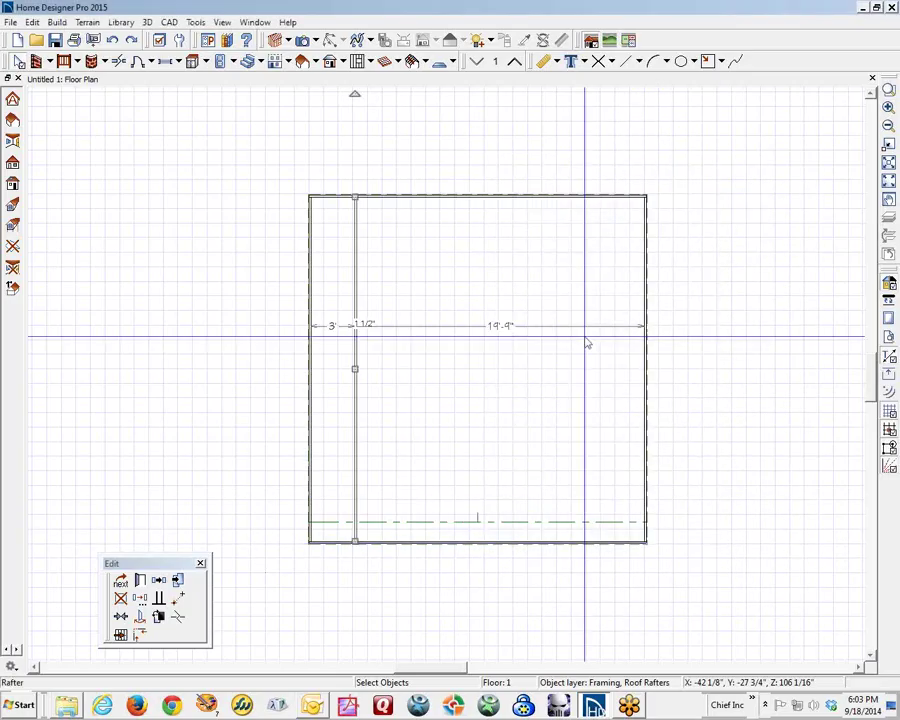
click(406, 358)
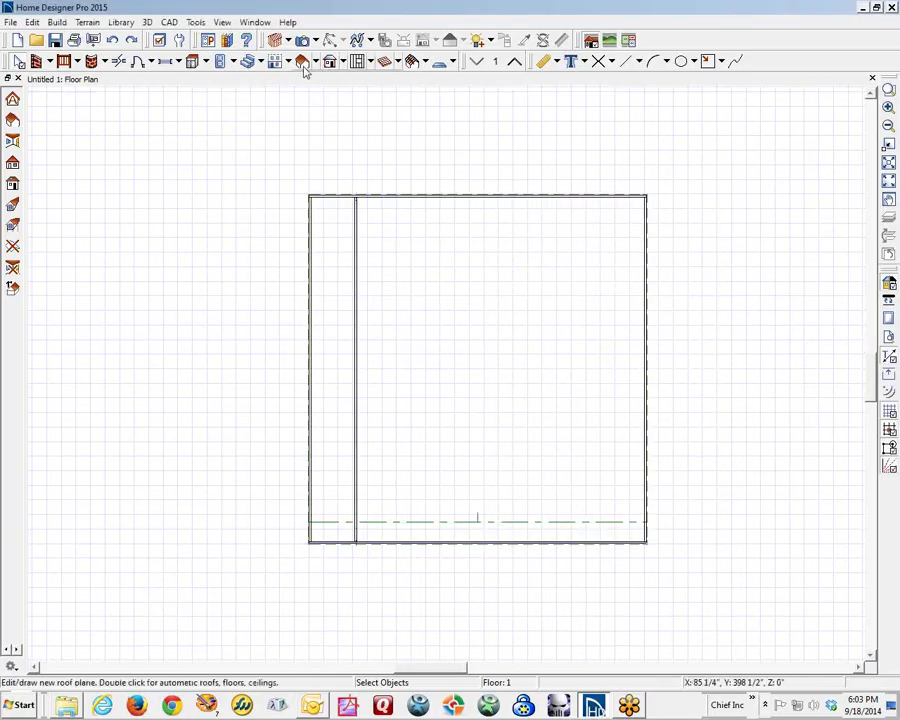
click(570, 62)
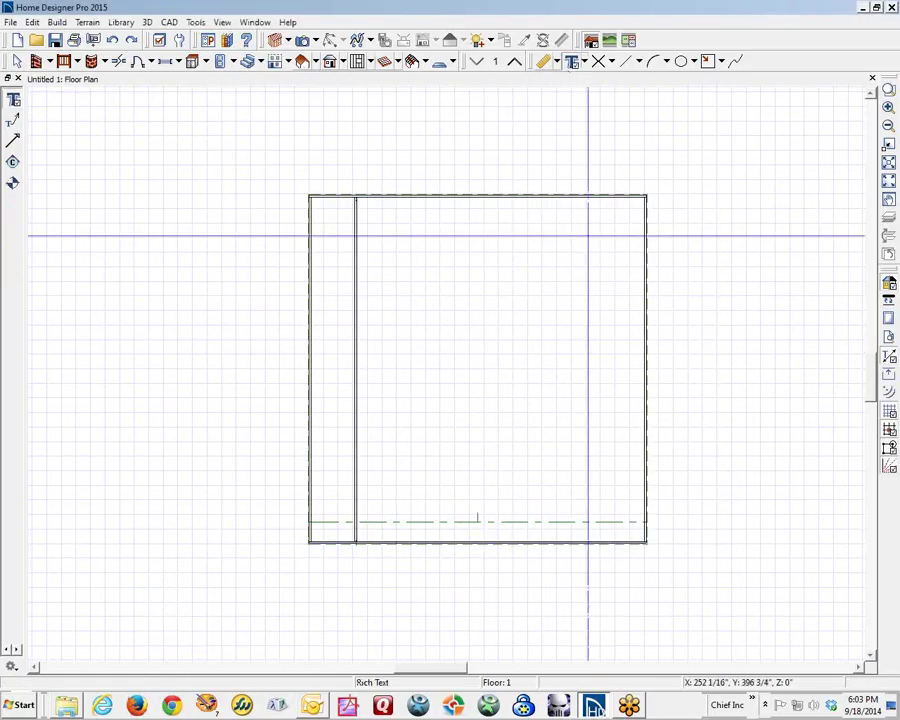
click(528, 357)
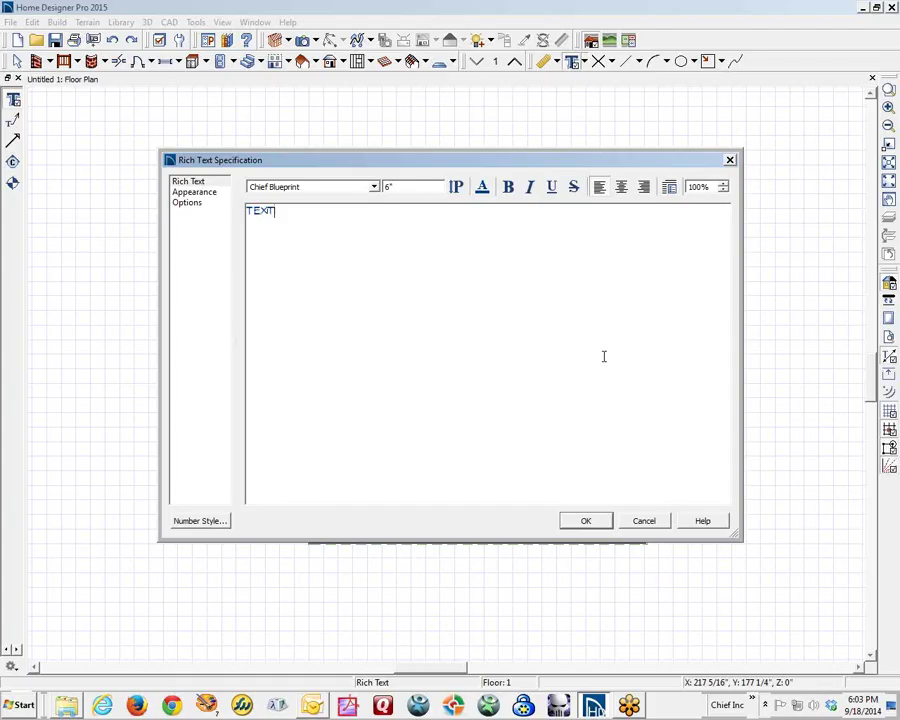
click(187, 203)
click(313, 194)
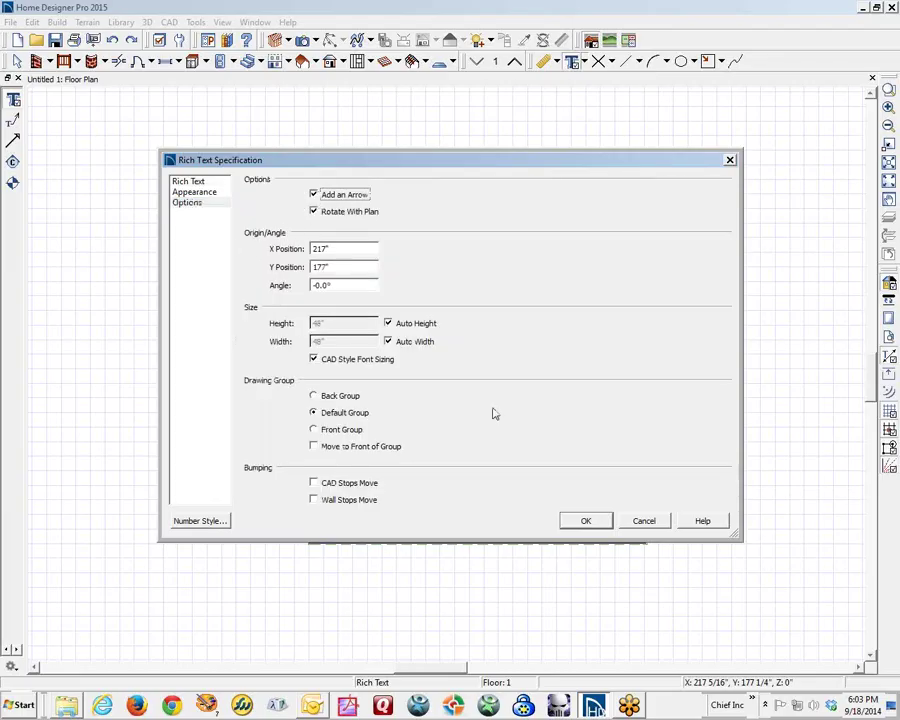
click(580, 520)
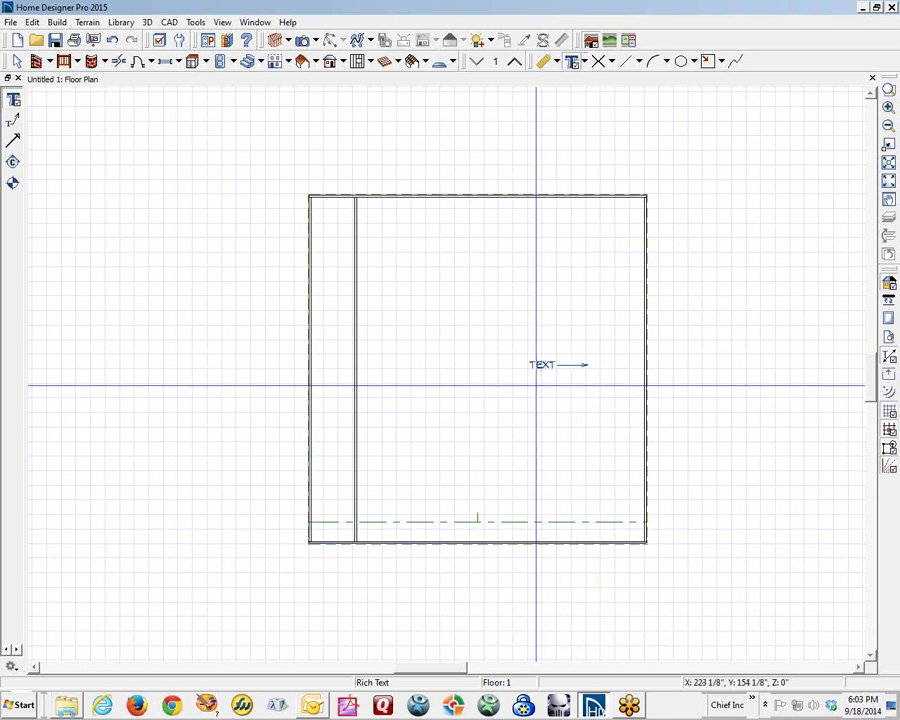
key(space)
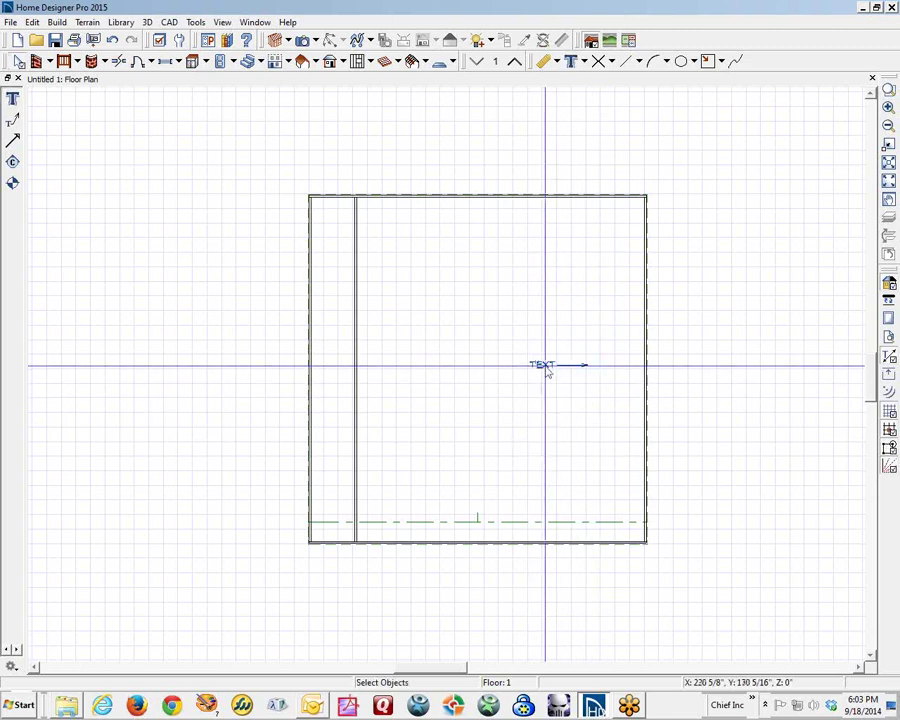
Move the arrowed TEXT label against the right wall and select it with its arrow
click(543, 366)
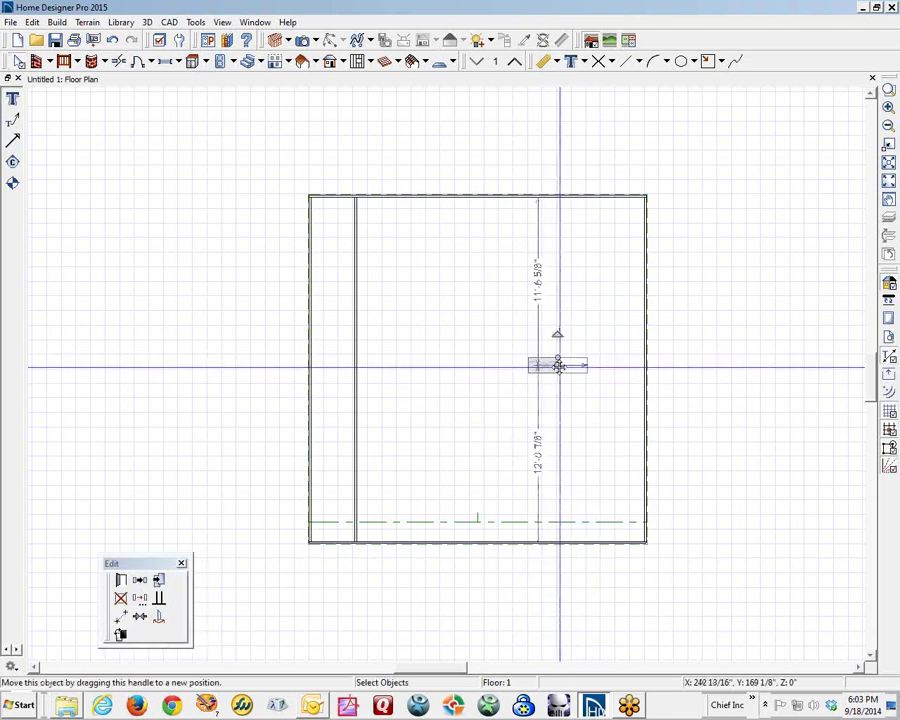
drag(558, 366, 614, 364)
click(519, 402)
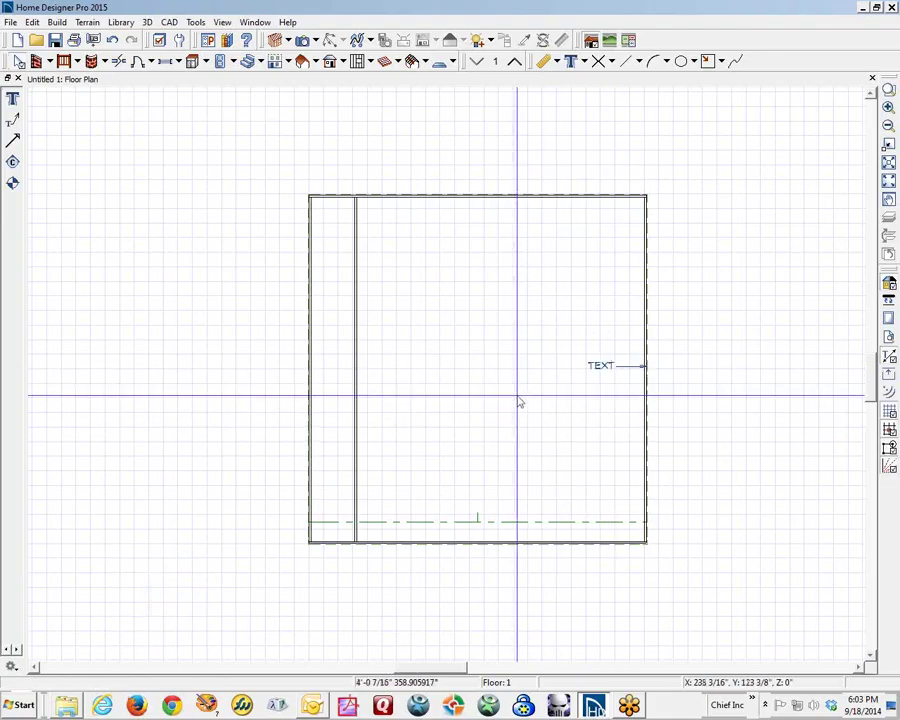
click(638, 366)
shift+click(596, 364)
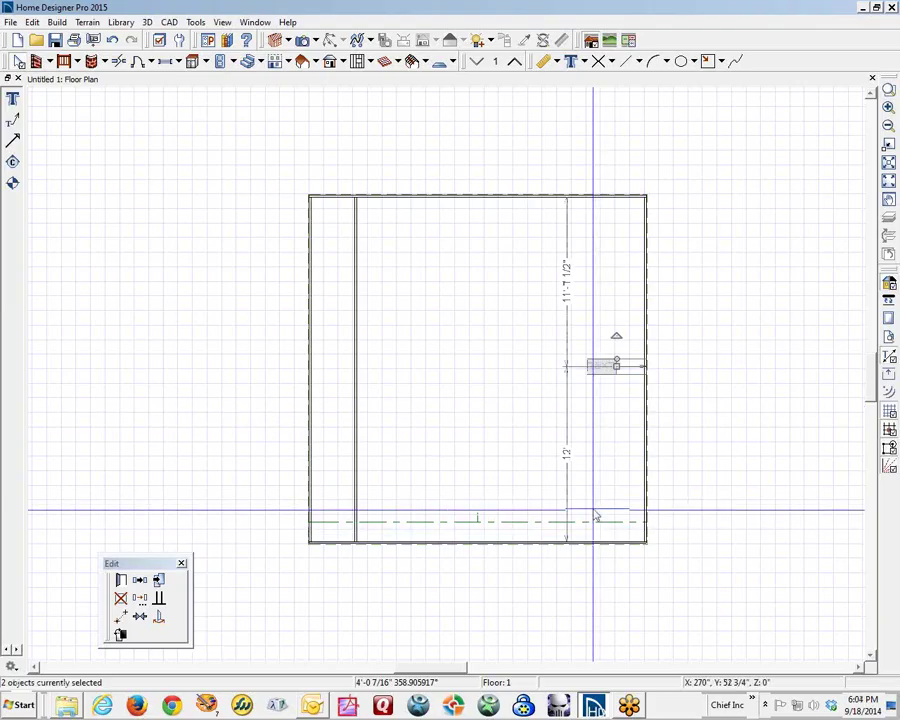
Make a horizontally reflected copy of the label and place it against the left wall
click(141, 599)
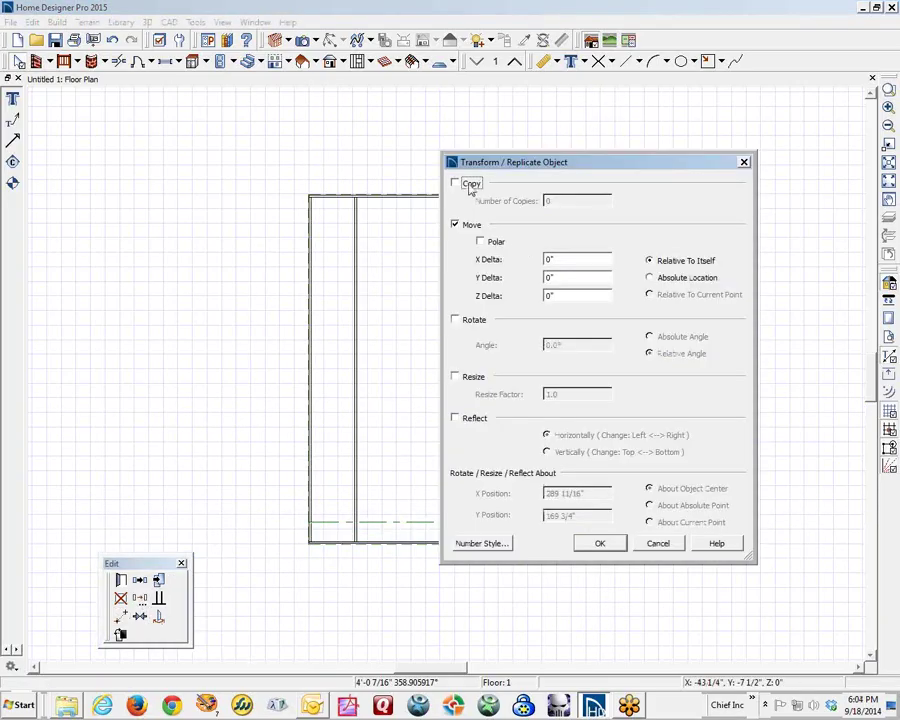
click(469, 185)
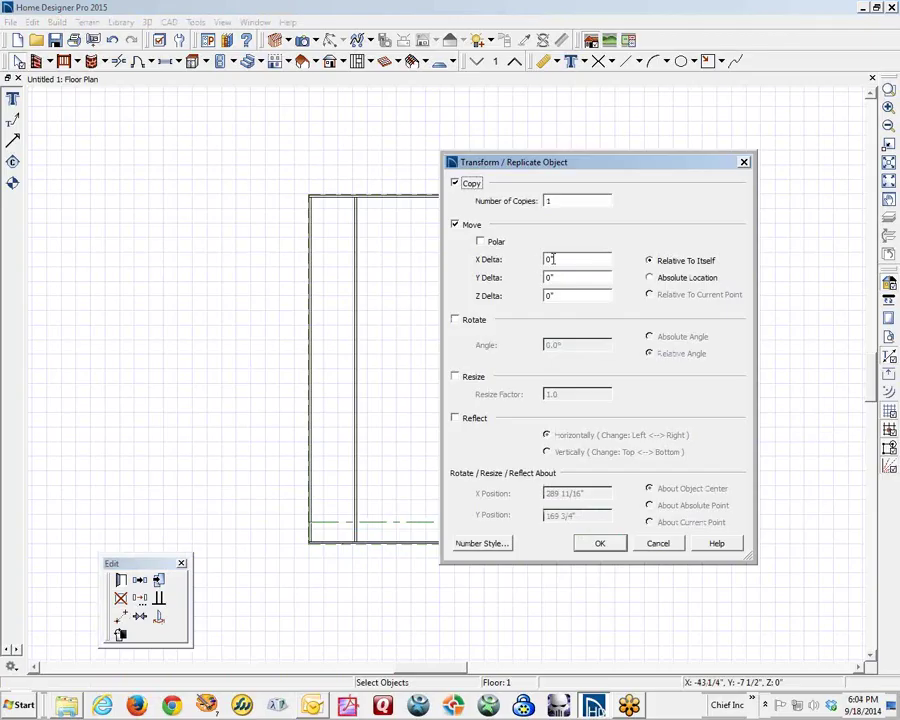
double_click(550, 259)
click(457, 420)
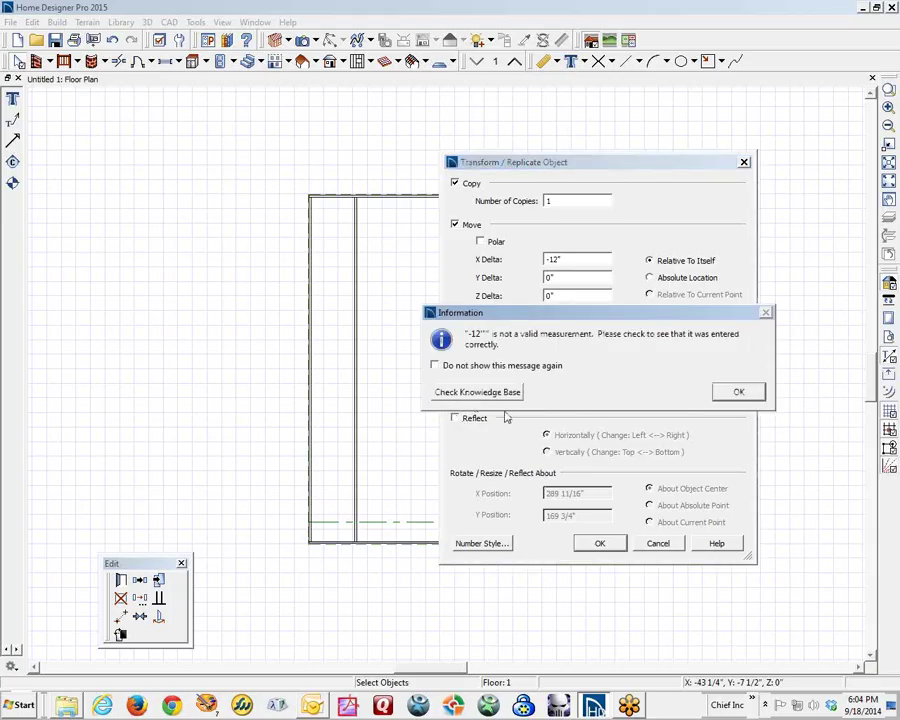
click(731, 397)
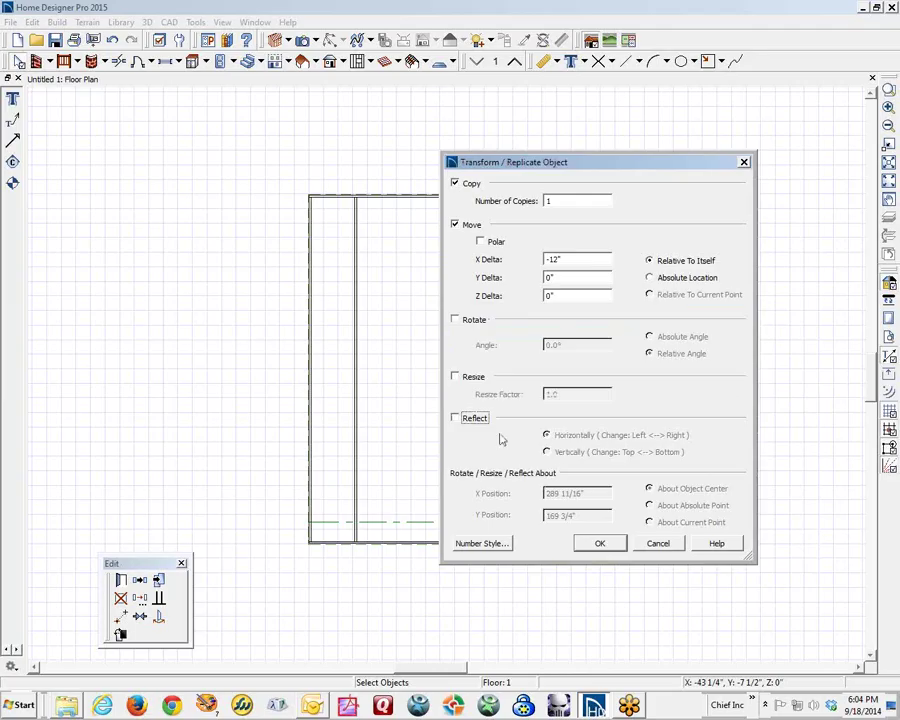
click(456, 419)
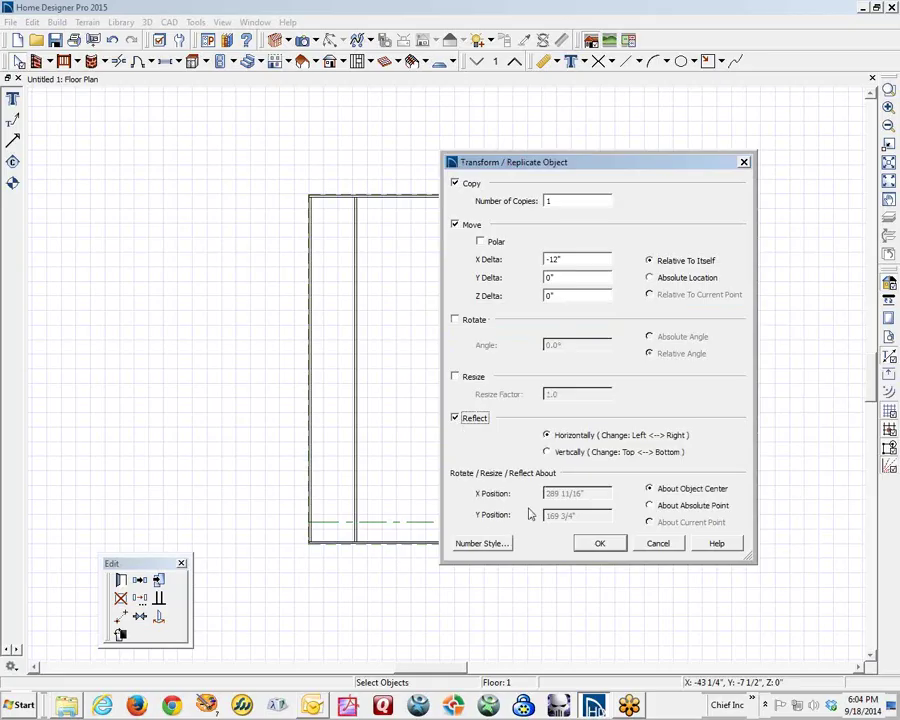
click(565, 257)
click(598, 544)
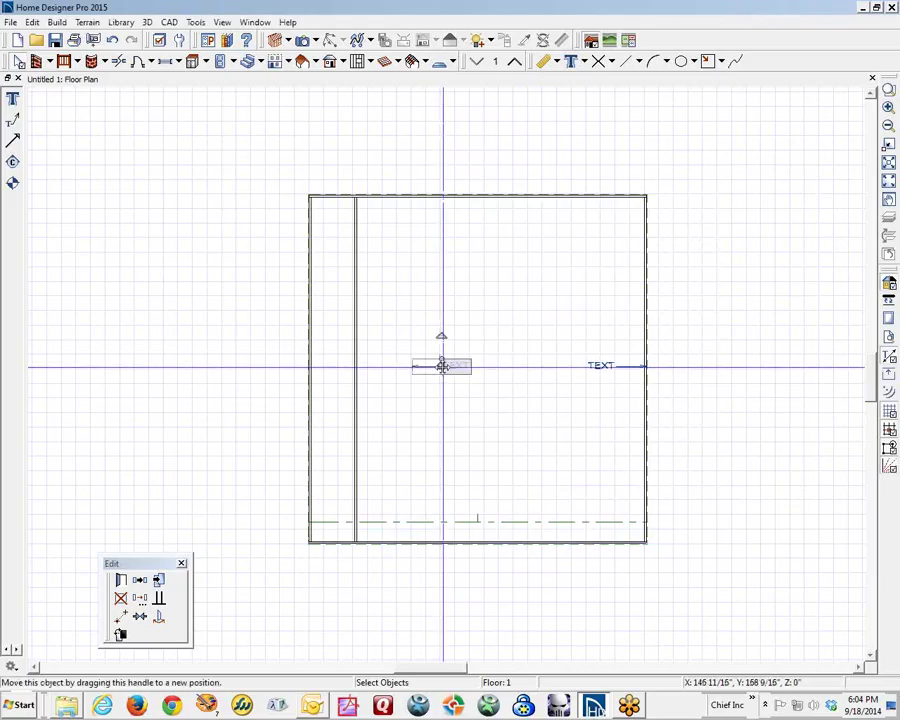
drag(441, 365, 338, 363)
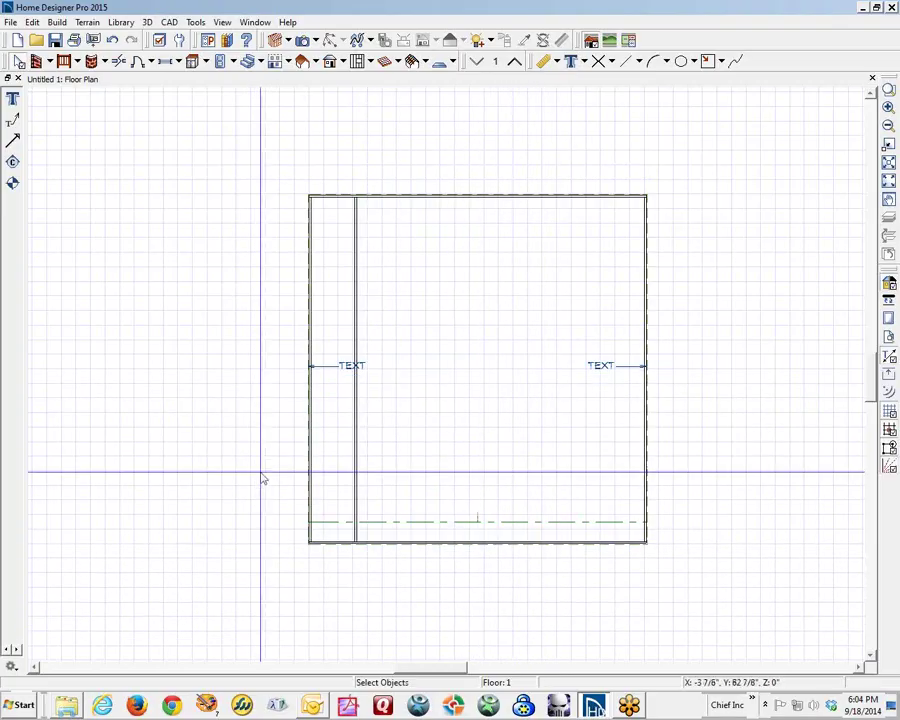
click(356, 443)
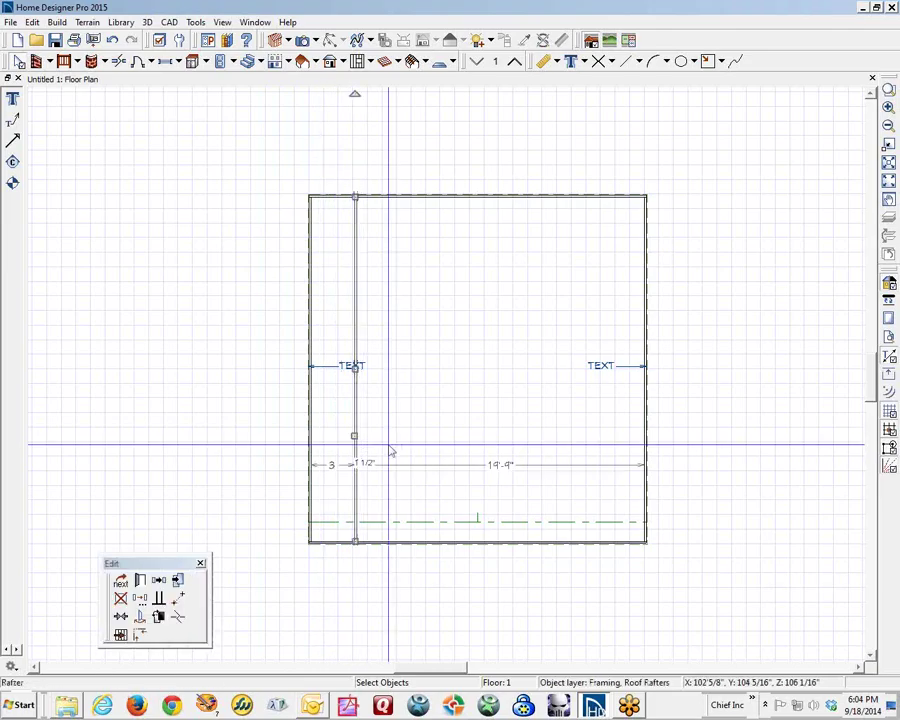
click(139, 599)
double_click(583, 257)
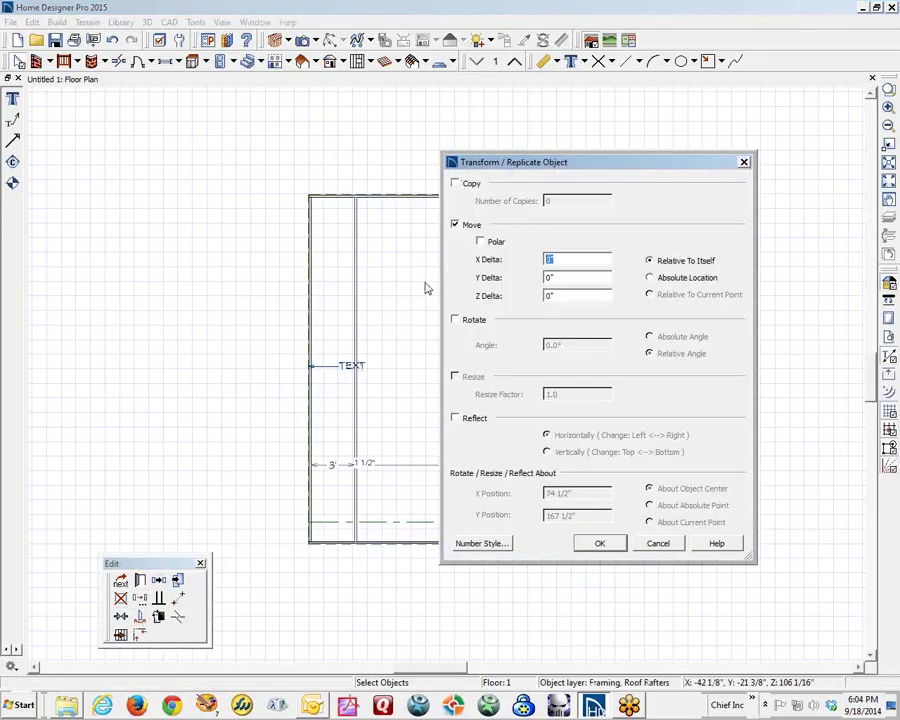
text(16")
click(455, 183)
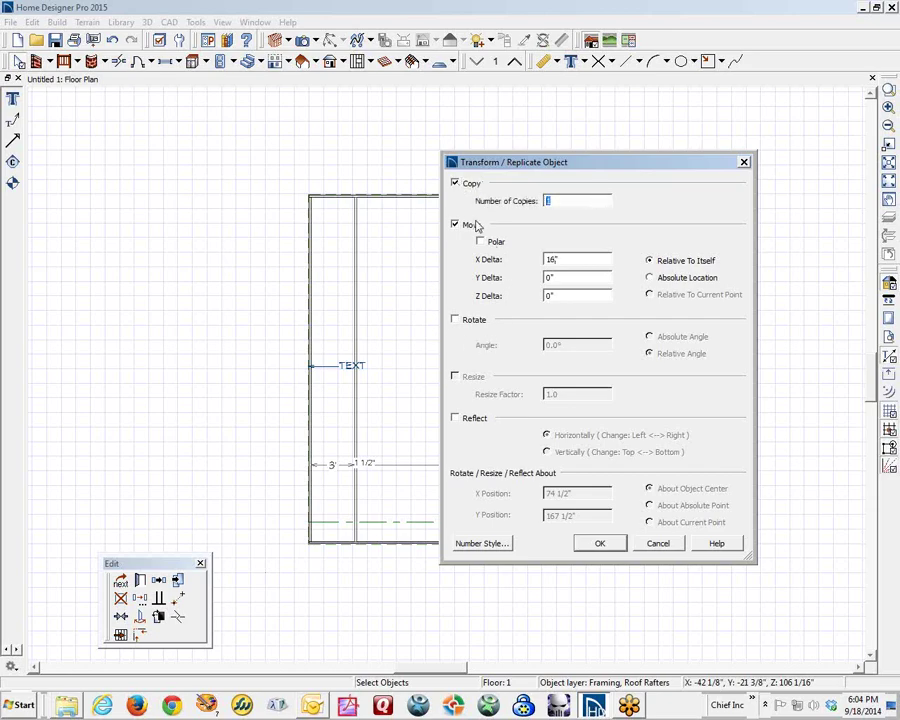
text(7)
click(568, 279)
click(603, 545)
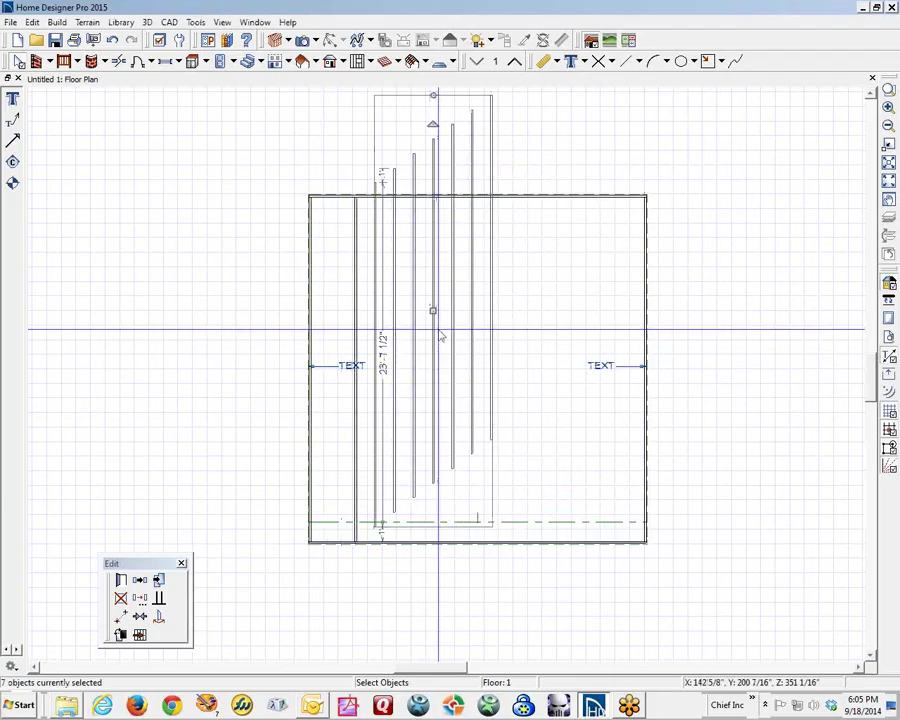
key(Delete)
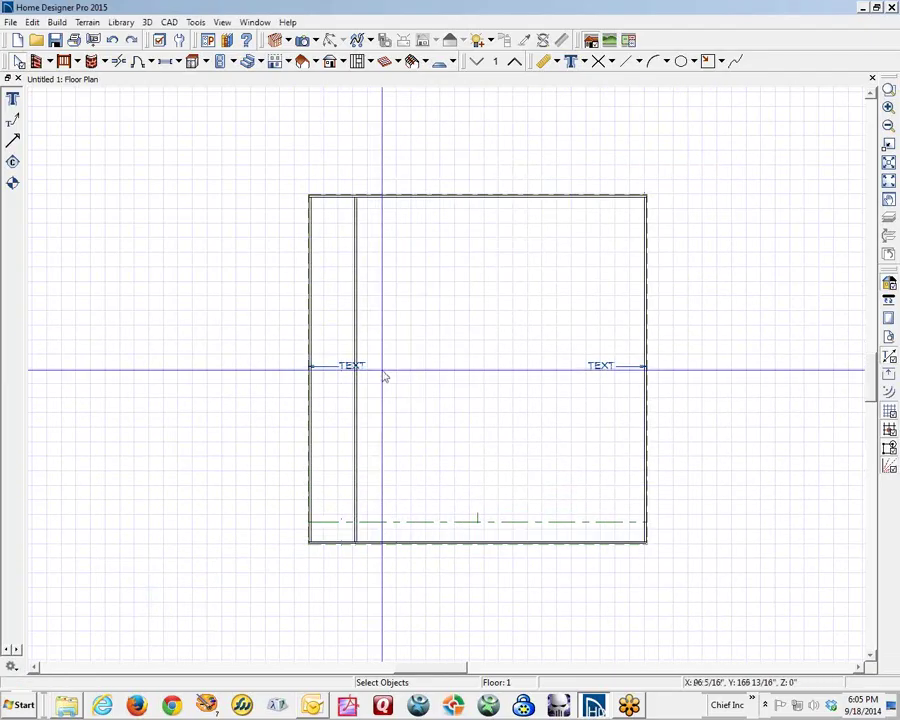
Replicate the original rafter into twelve copies spaced 16" apart along X
click(366, 318)
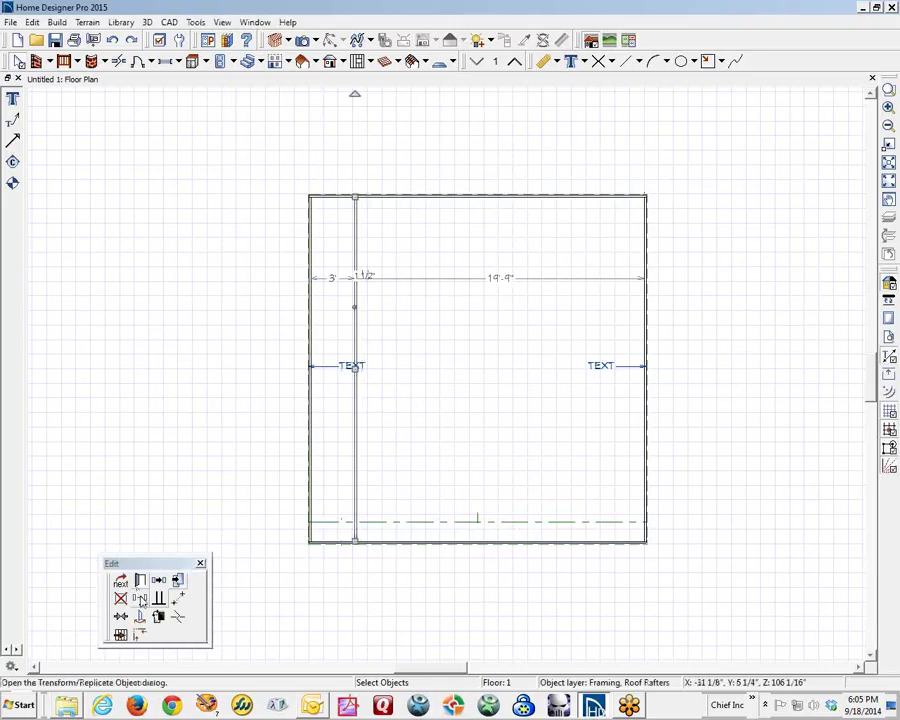
click(140, 598)
click(465, 186)
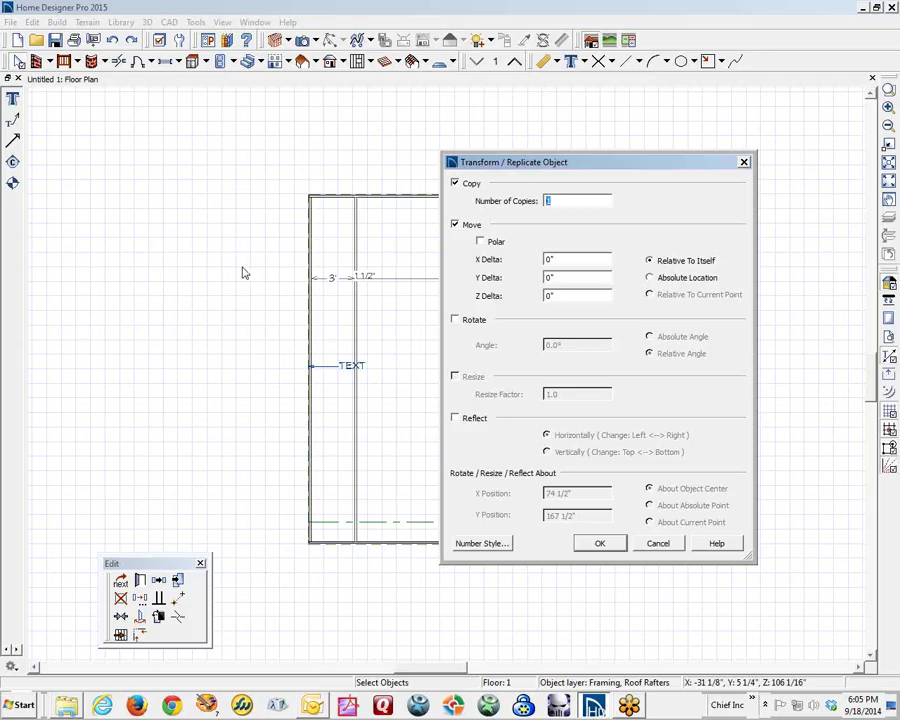
double_click(572, 260)
text(16)
click(599, 544)
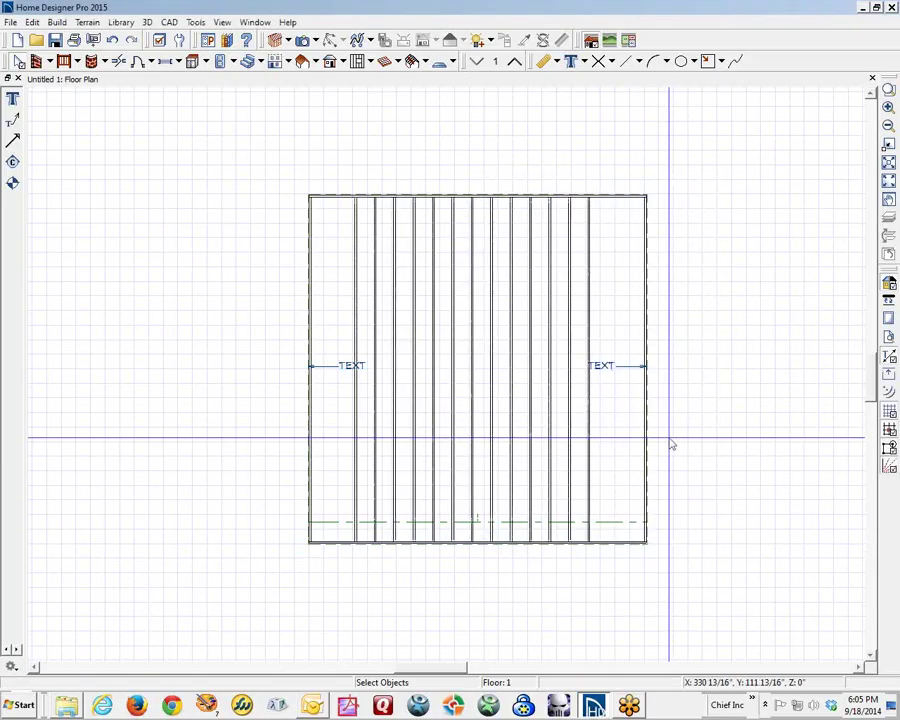